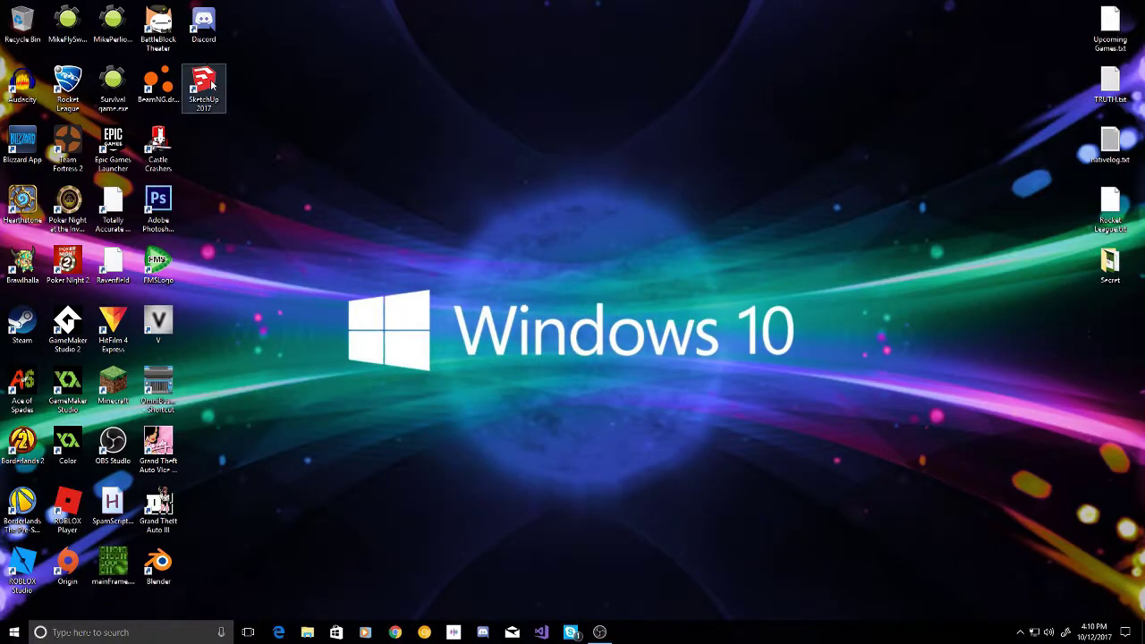
Launch SketchUp 2017 and start a new model with the Architectural Design - Millimeters template
double_click(211, 82)
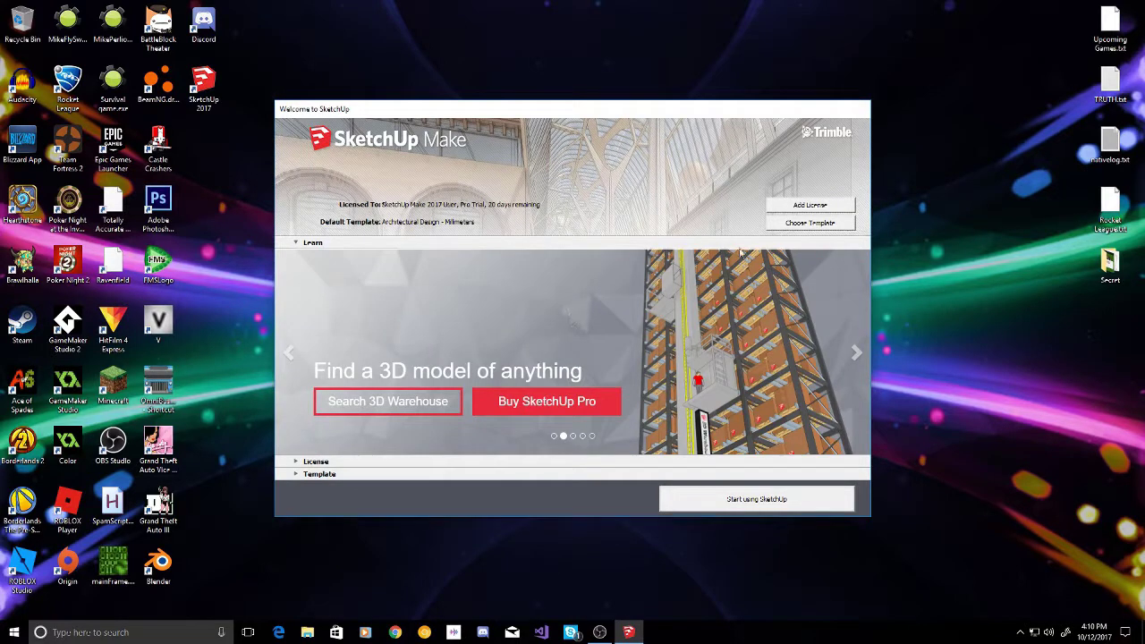
left_click(771, 223)
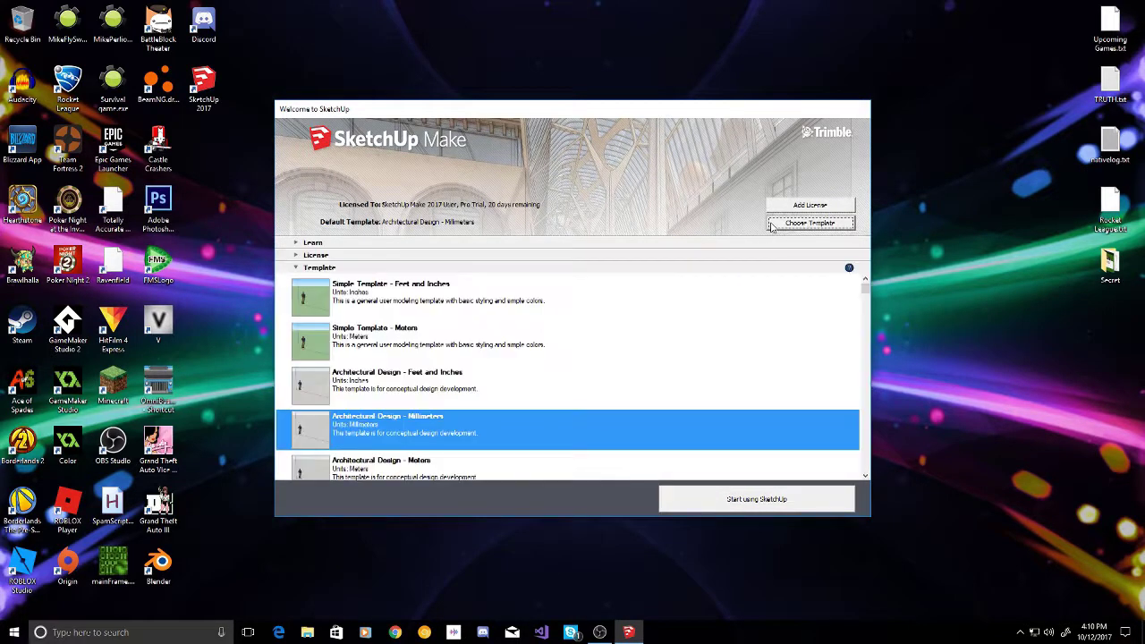
scroll(380, 309, "down", 2)
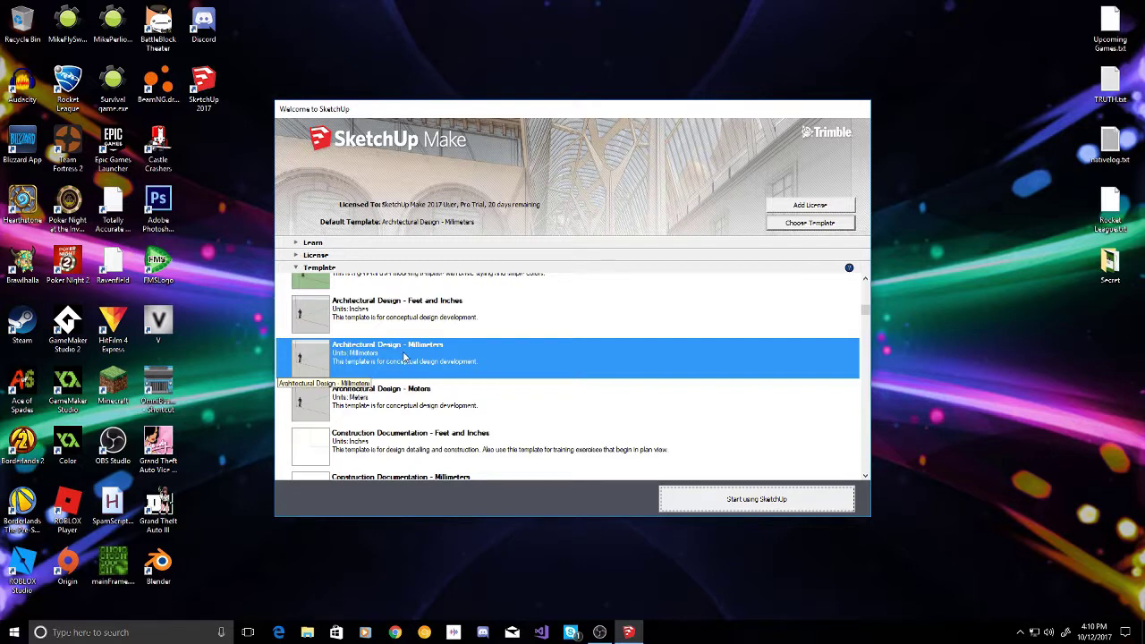
left_click(716, 499)
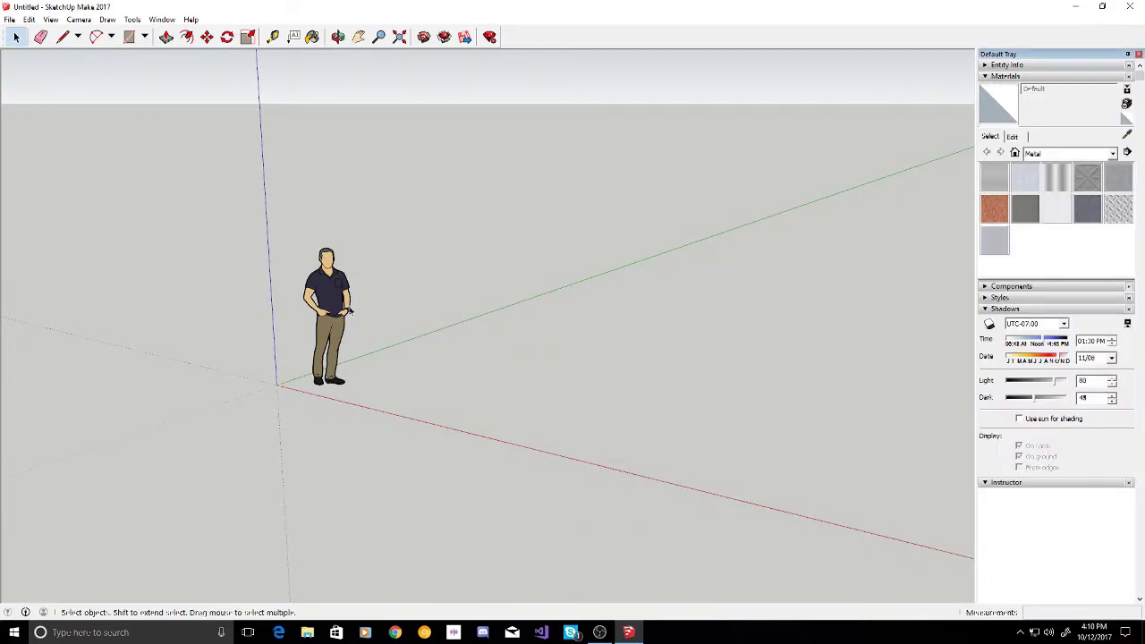
Draw a 50 x 50 mm rectangle on the ground plane with one corner at the origin
middle_click_drag(536, 295, 483, 350)
left_click(129, 37)
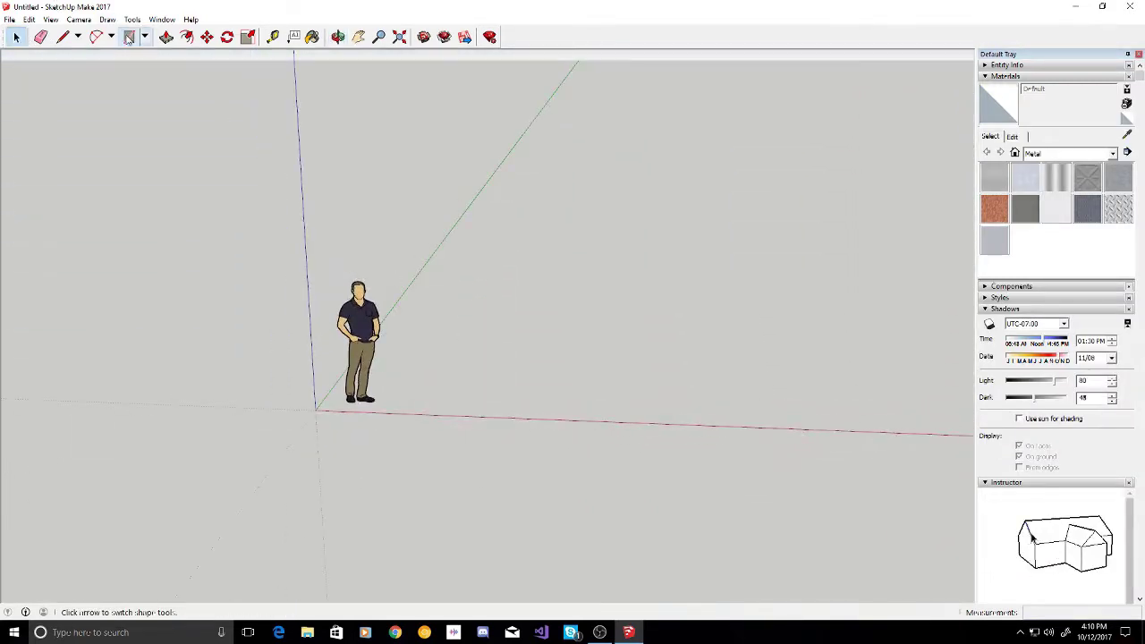
left_click(314, 409)
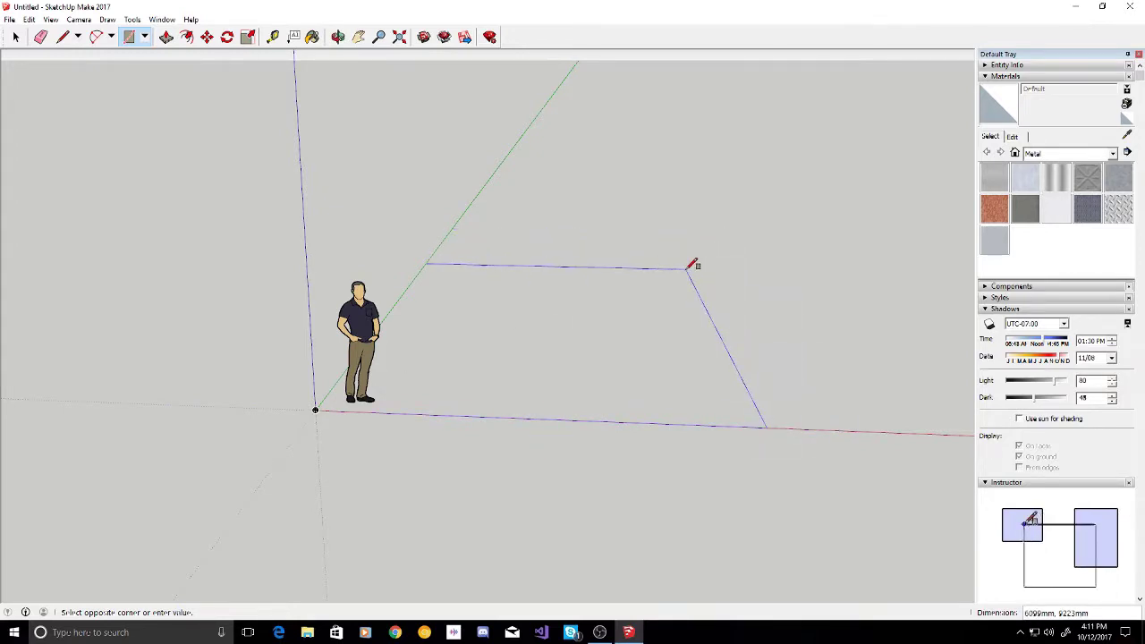
type("50,")
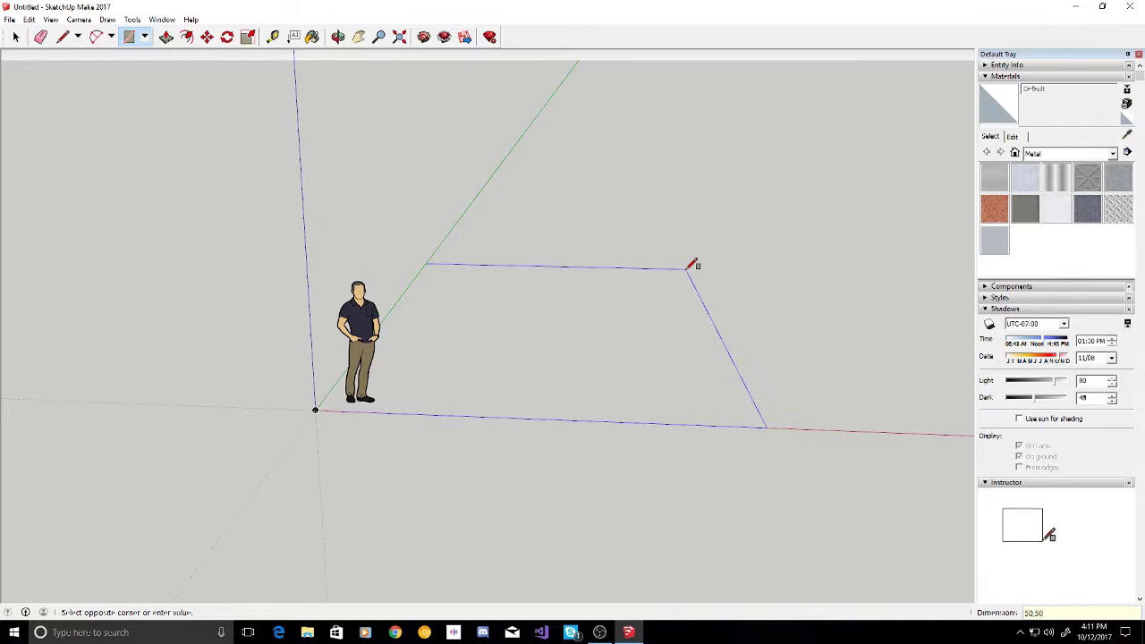
type("50")
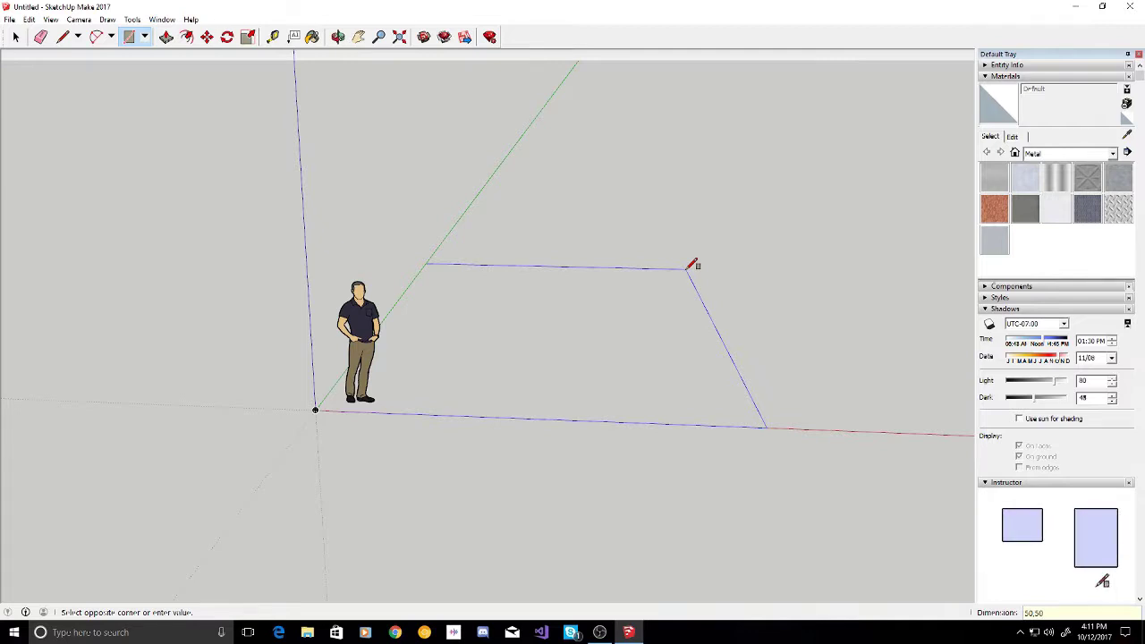
key("Escape")
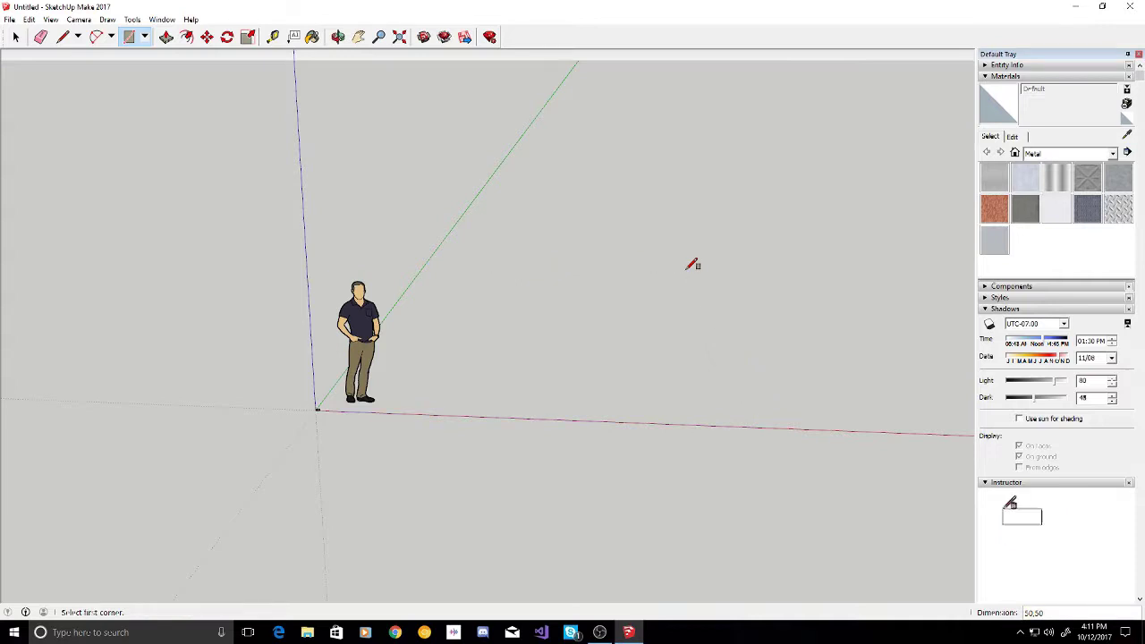
scroll(295, 409, "up", 5)
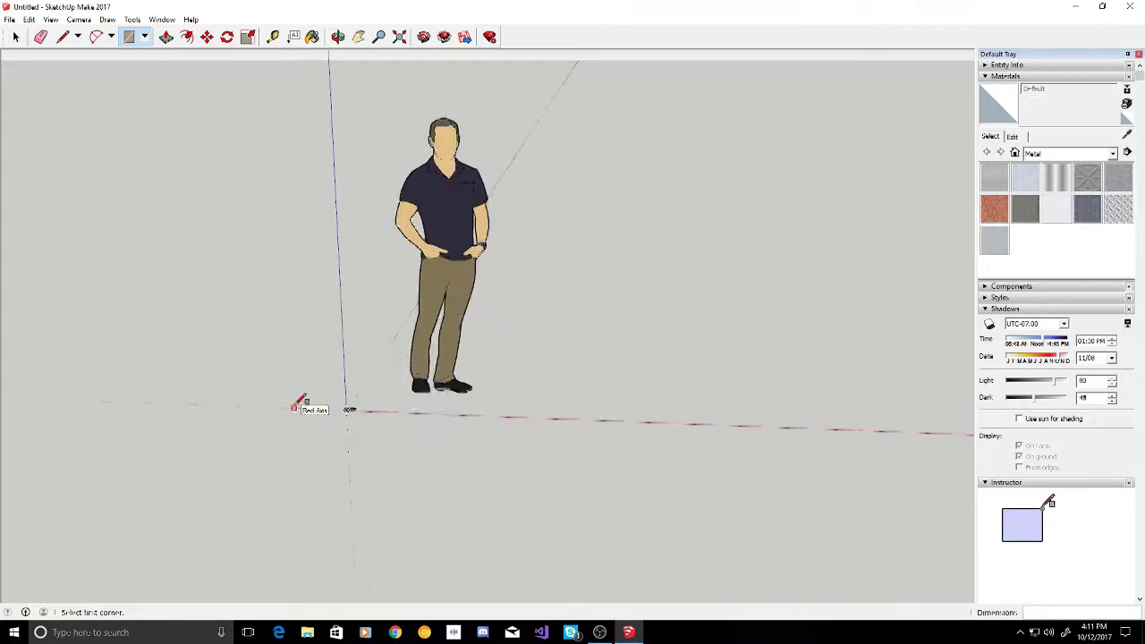
scroll(416, 401, "up", 1)
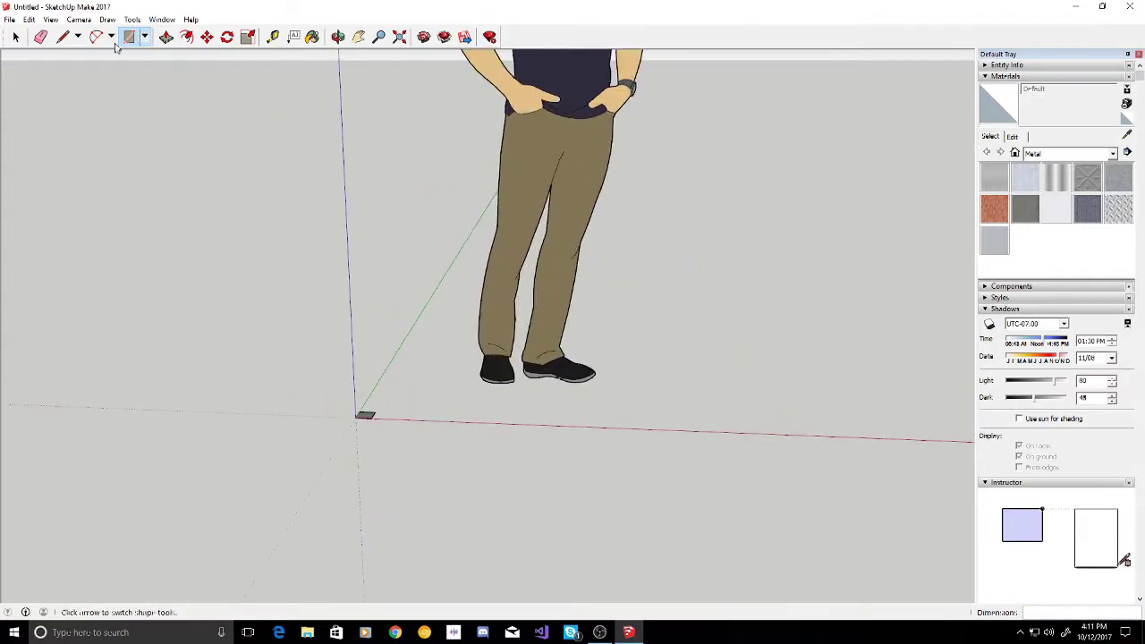
Delete the standing human figure from the model
left_click(20, 42)
scroll(510, 239, "down", 2)
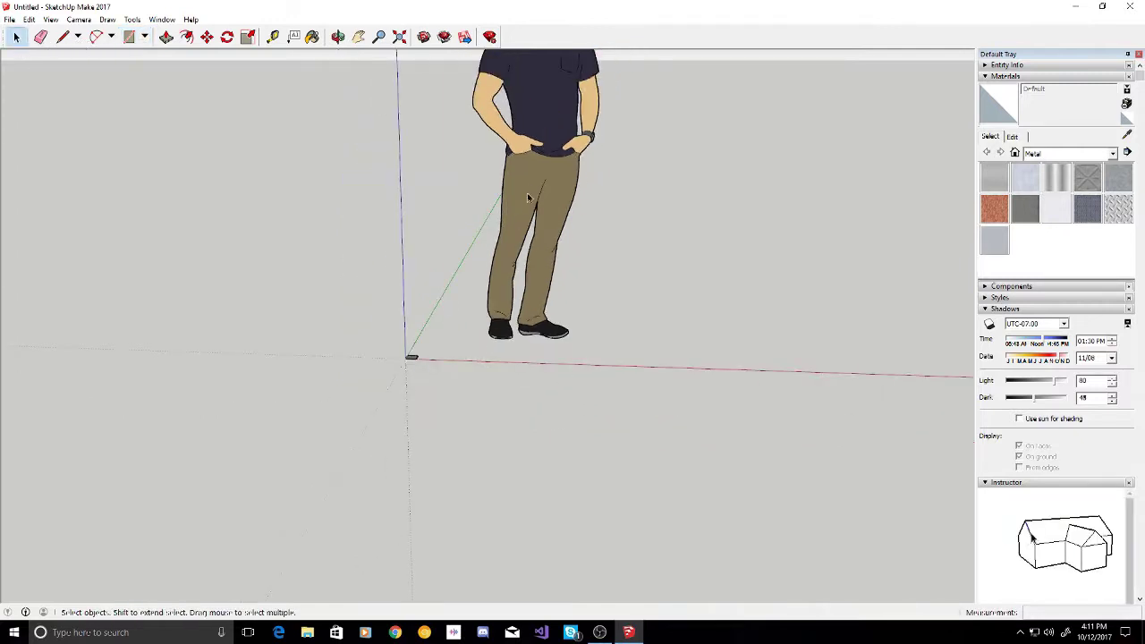
scroll(530, 185, "down", 2)
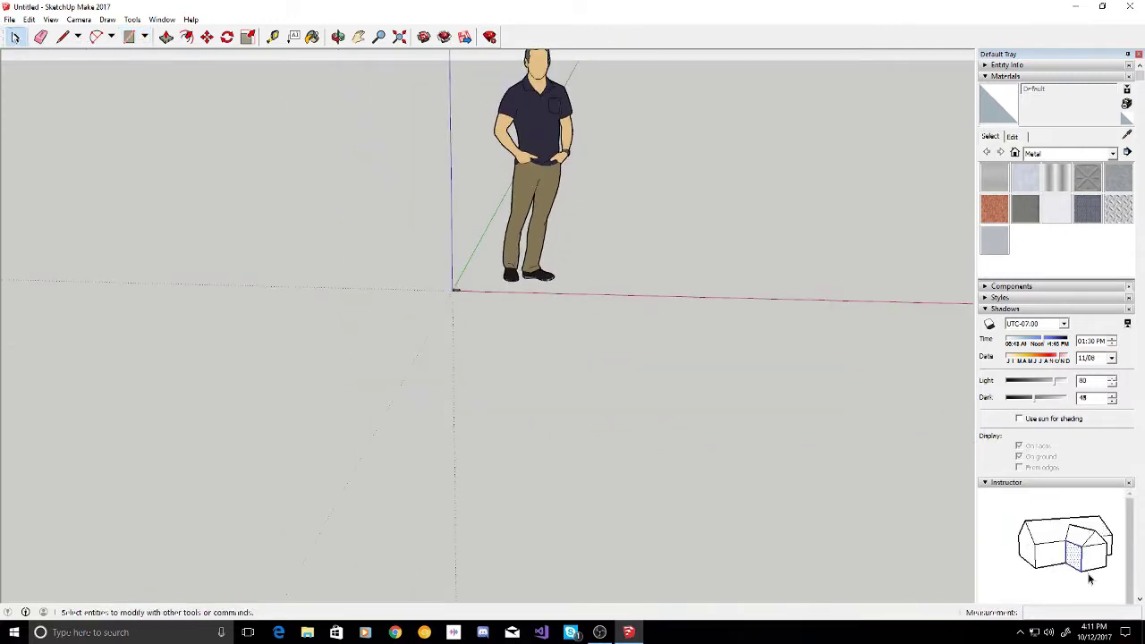
left_click(530, 115)
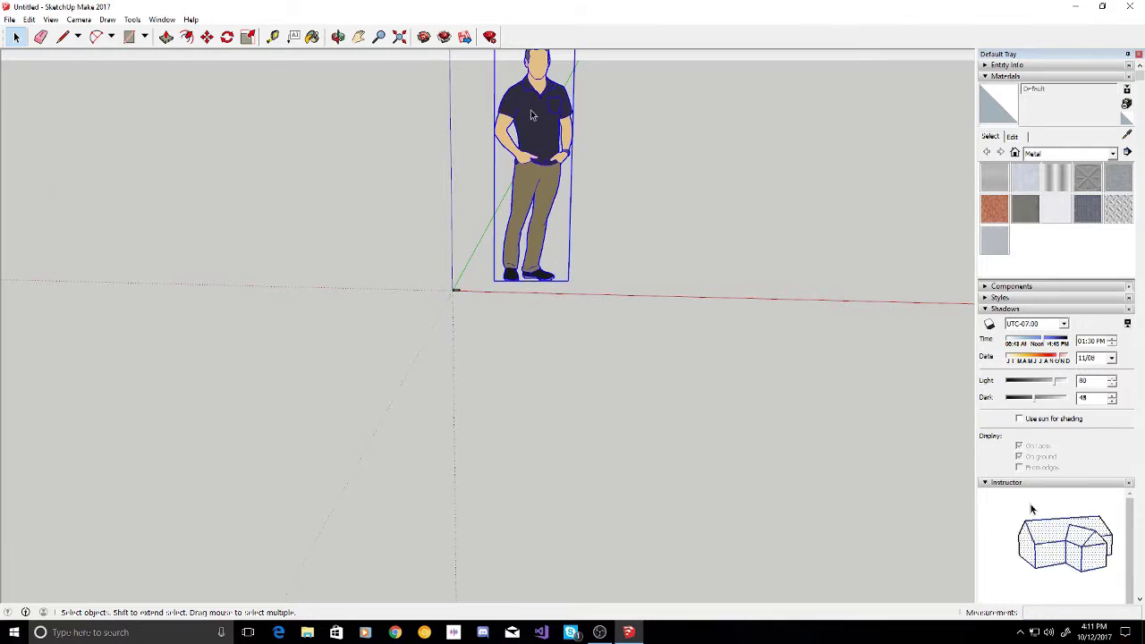
key("Delete")
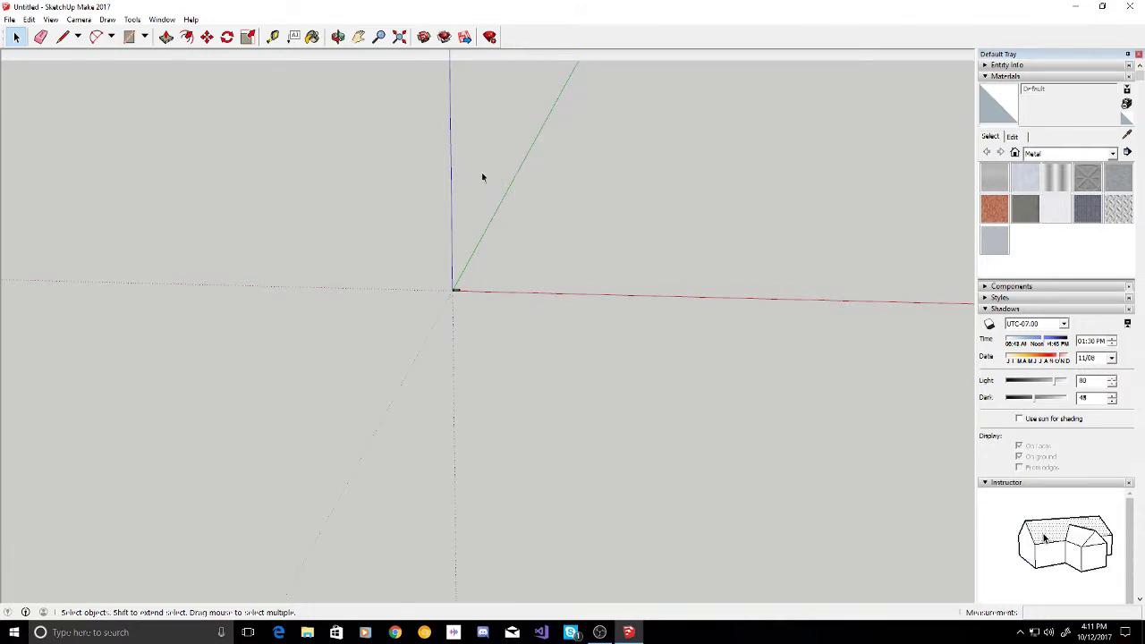
Extrude the square face upward by 10 mm with Push/Pull to form a block
scroll(456, 286, "up", 10)
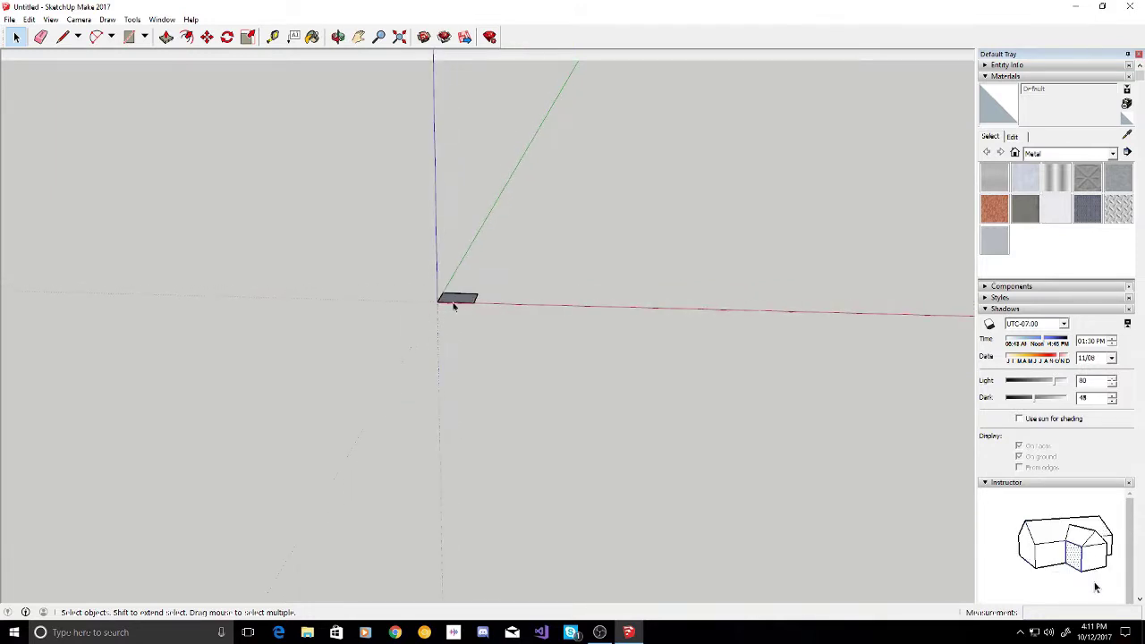
scroll(505, 274, "up", 2)
middle_click_drag(505, 274, 444, 278)
left_click(247, 37)
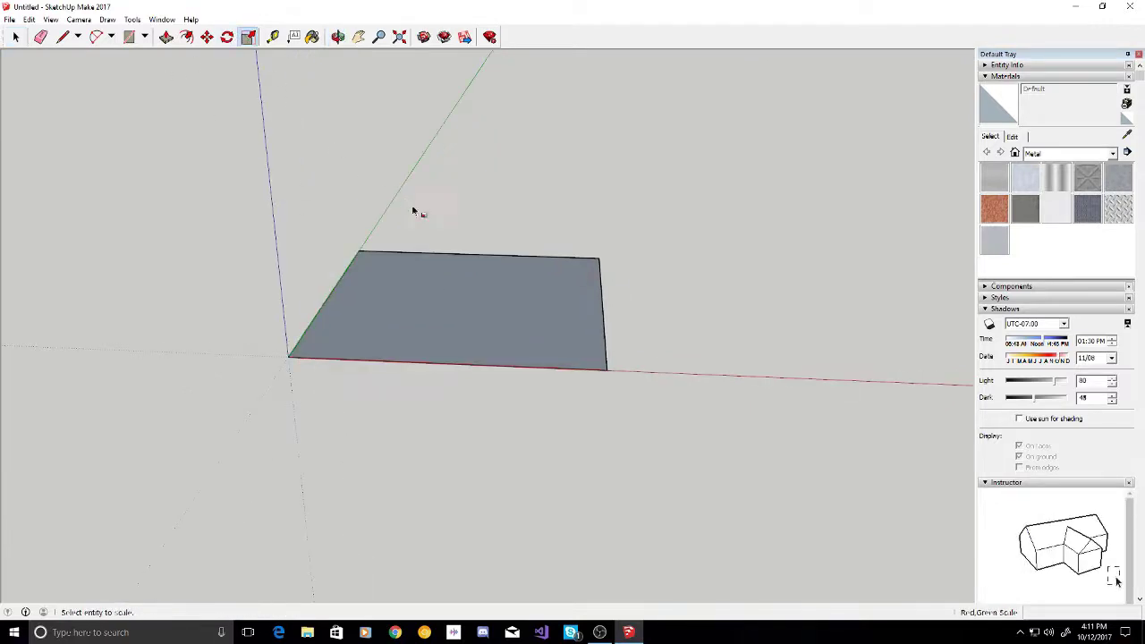
left_click(166, 37)
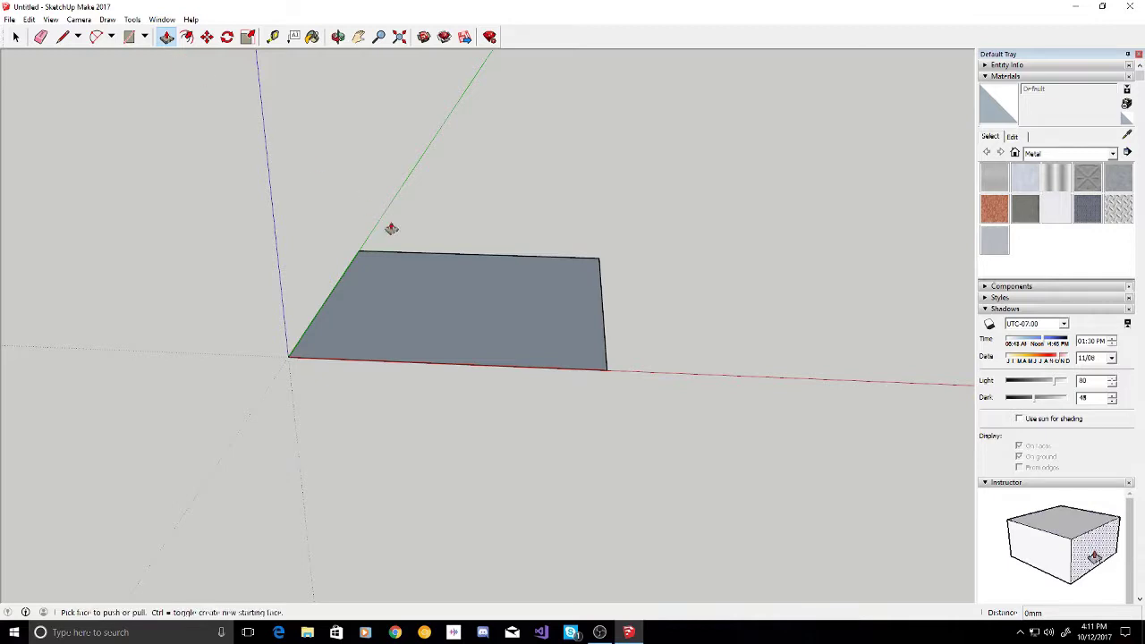
left_click_drag(427, 298, 436, 223)
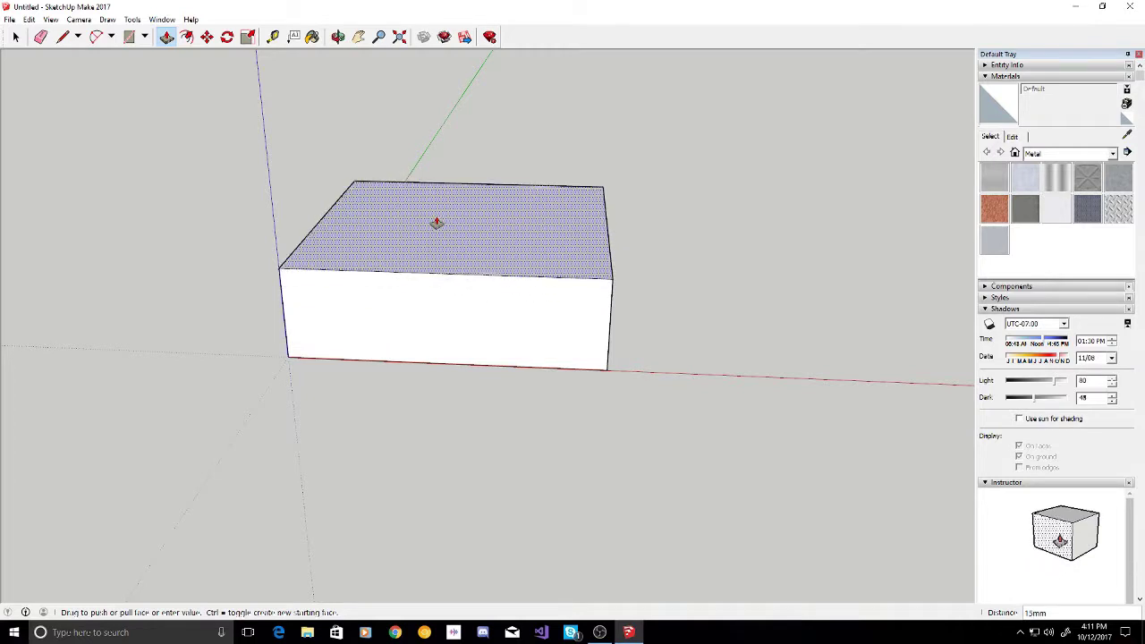
left_click_drag(437, 223, 434, 224)
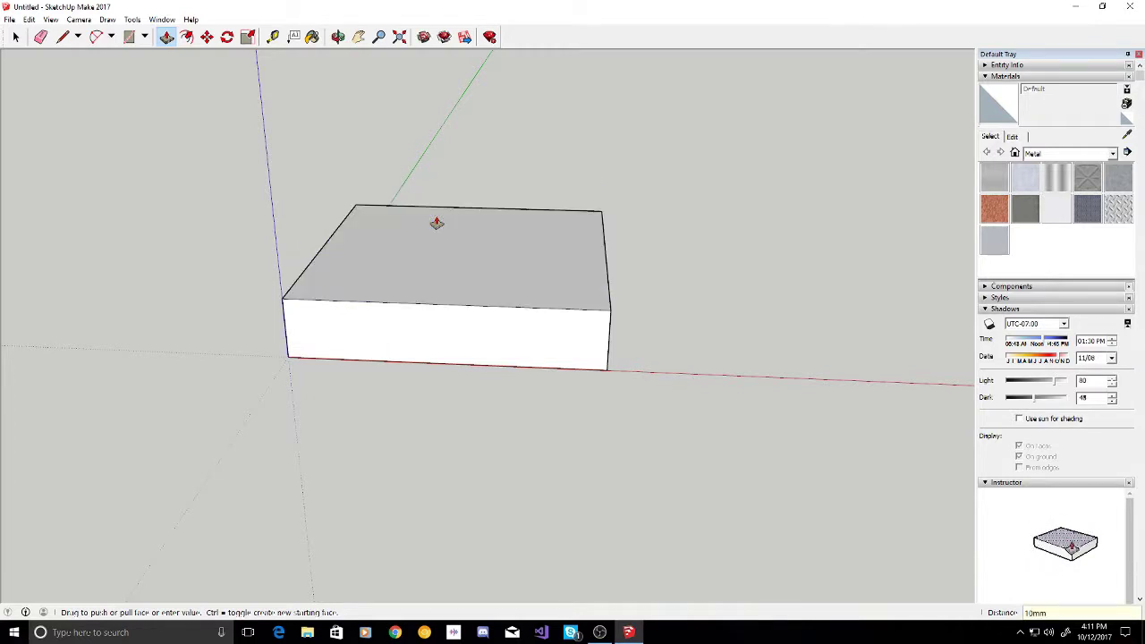
Draw a short line on the block's top face, running straight inward from the midpoint of the edge above the red axis
middle_click_drag(381, 366, 322, 531)
left_click(64, 37)
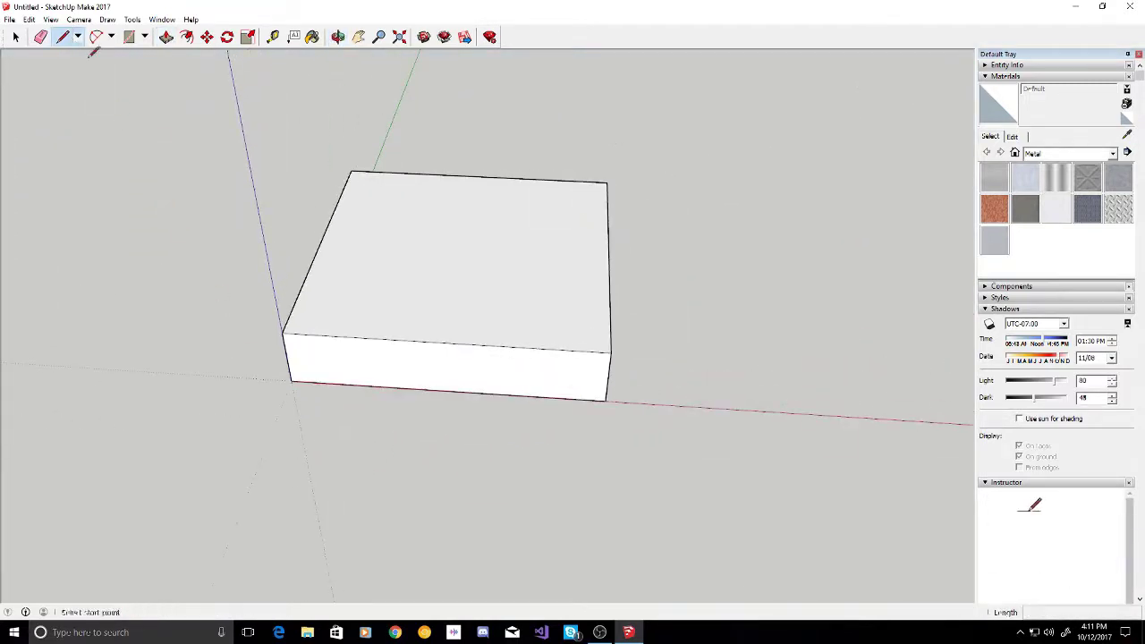
left_click(445, 342)
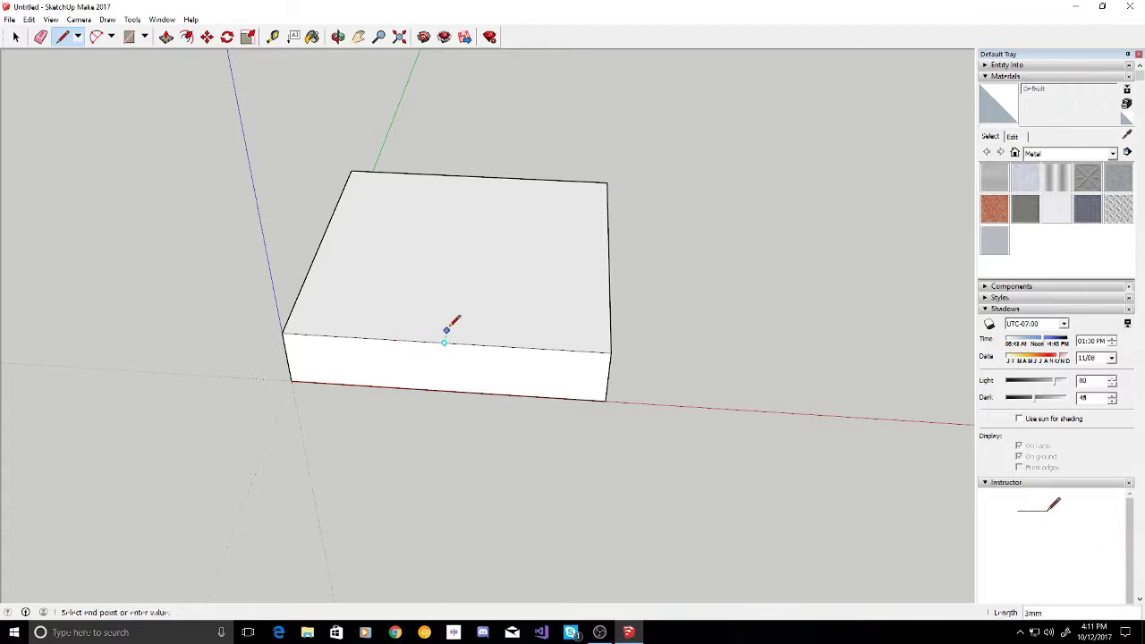
middle_click_drag(454, 315, 467, 320)
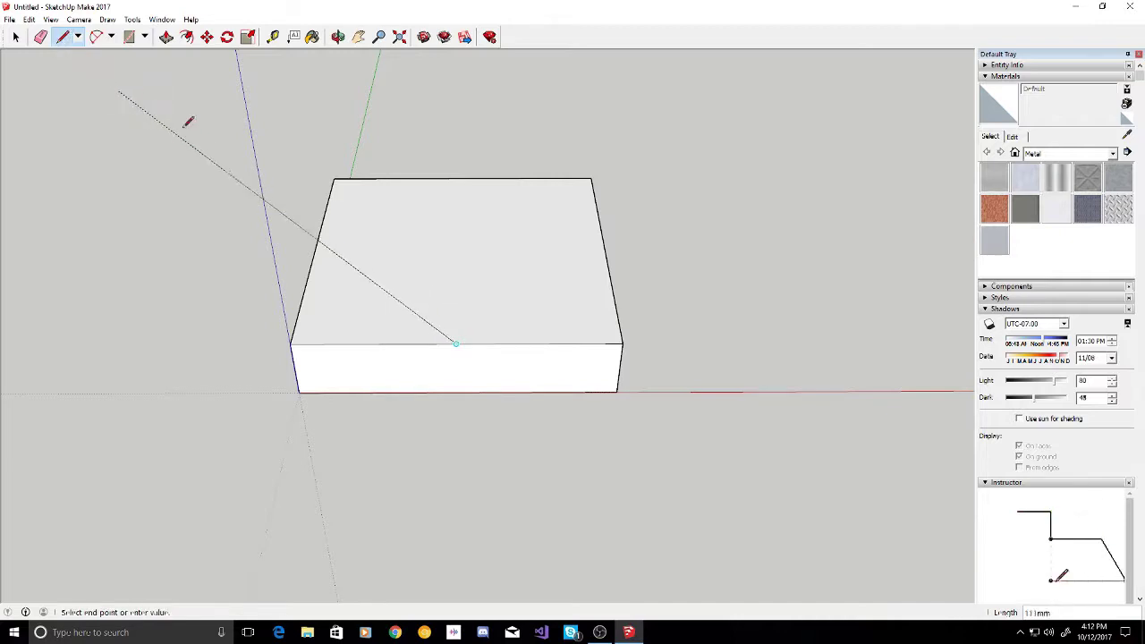
key("Escape")
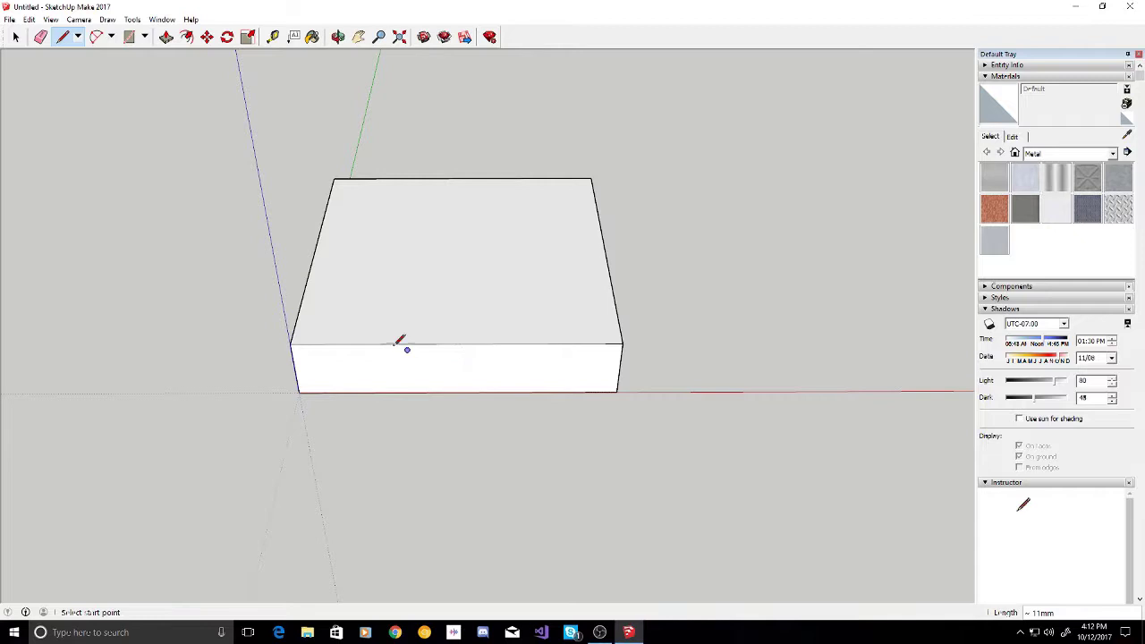
left_click(456, 343)
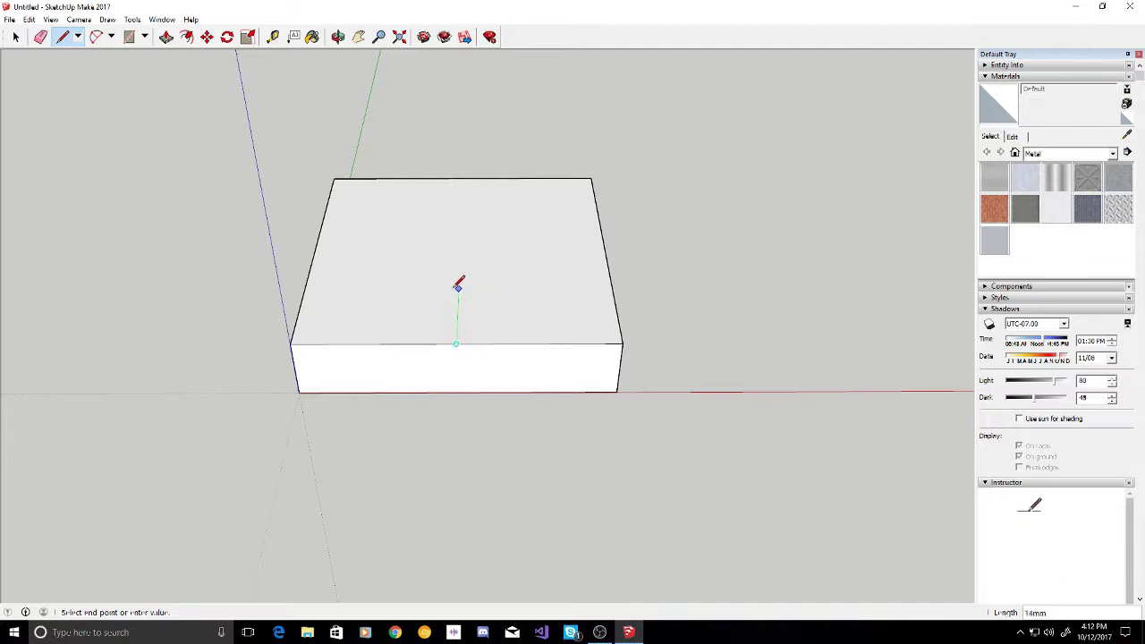
scroll(456, 280, "up", 2)
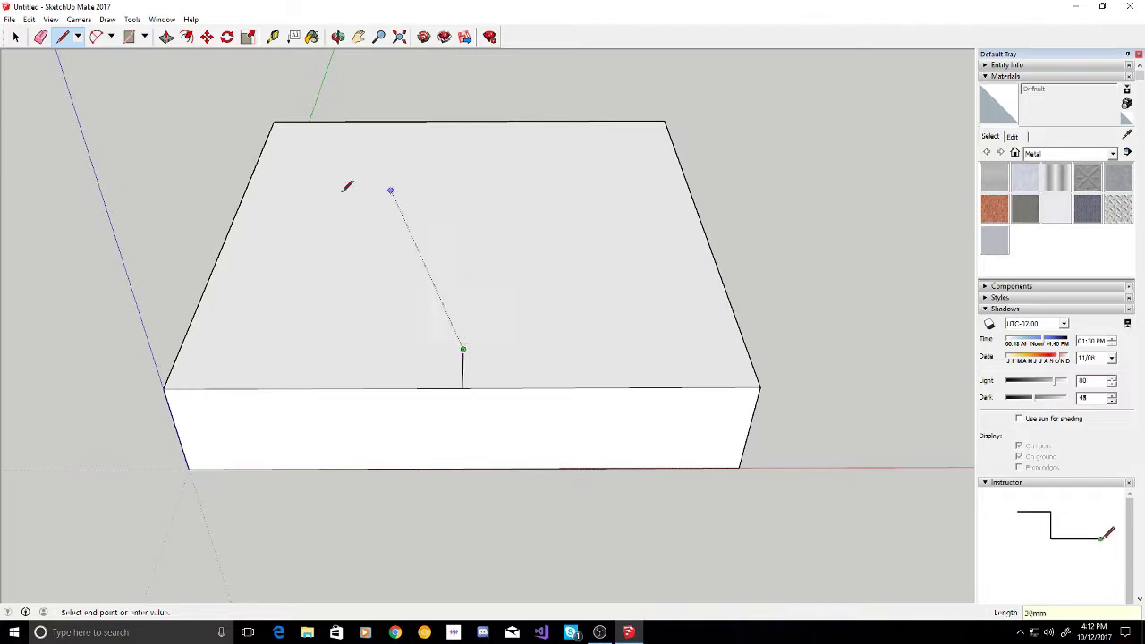
left_click(595, 212)
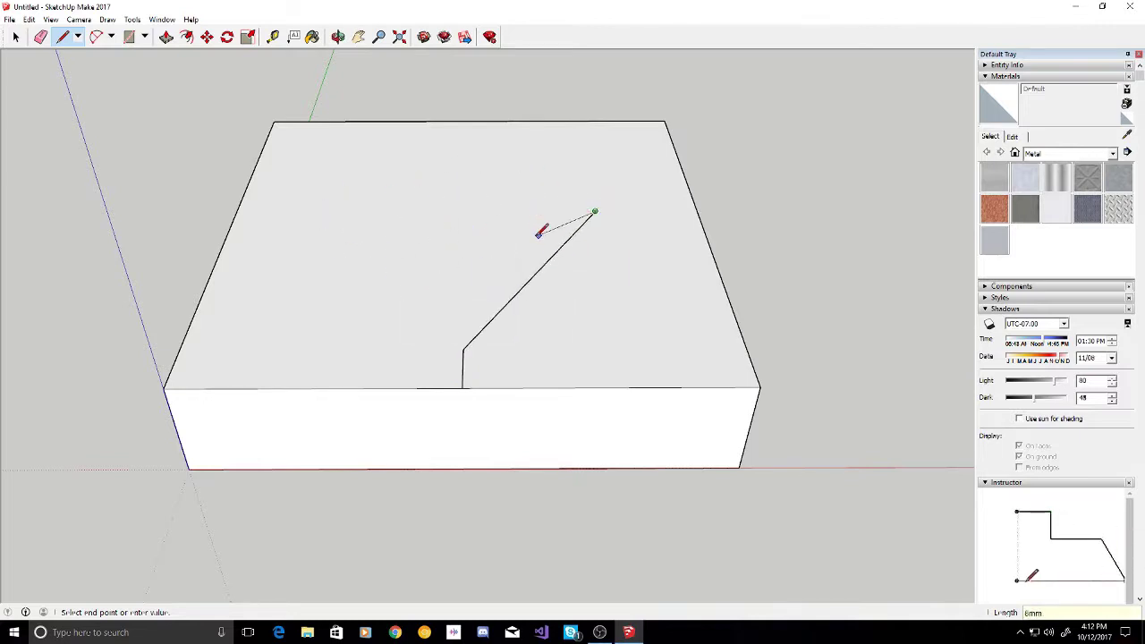
key("ctrl+z")
Draw 5 mm lines straight inward on the top face from the midpoints of the three remaining top edges
mouse_move(654, 231)
middle_mouse_down()
mouse_move(332, 222)
mouse_move(469, 329)
mouse_move(327, 307)
middle_mouse_up()
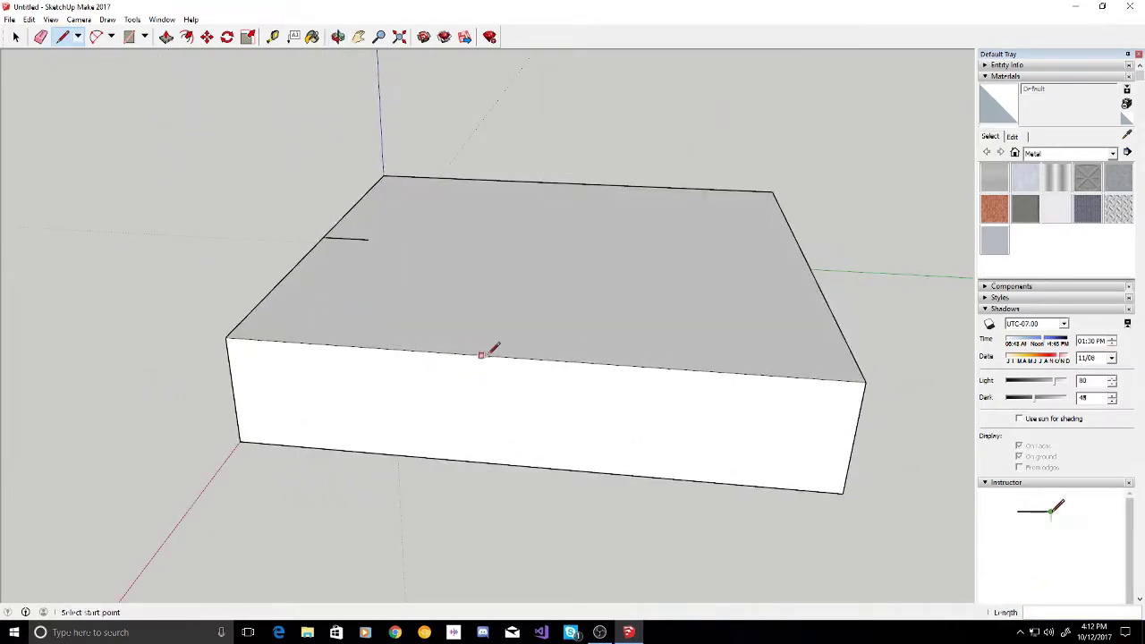
left_click(529, 359)
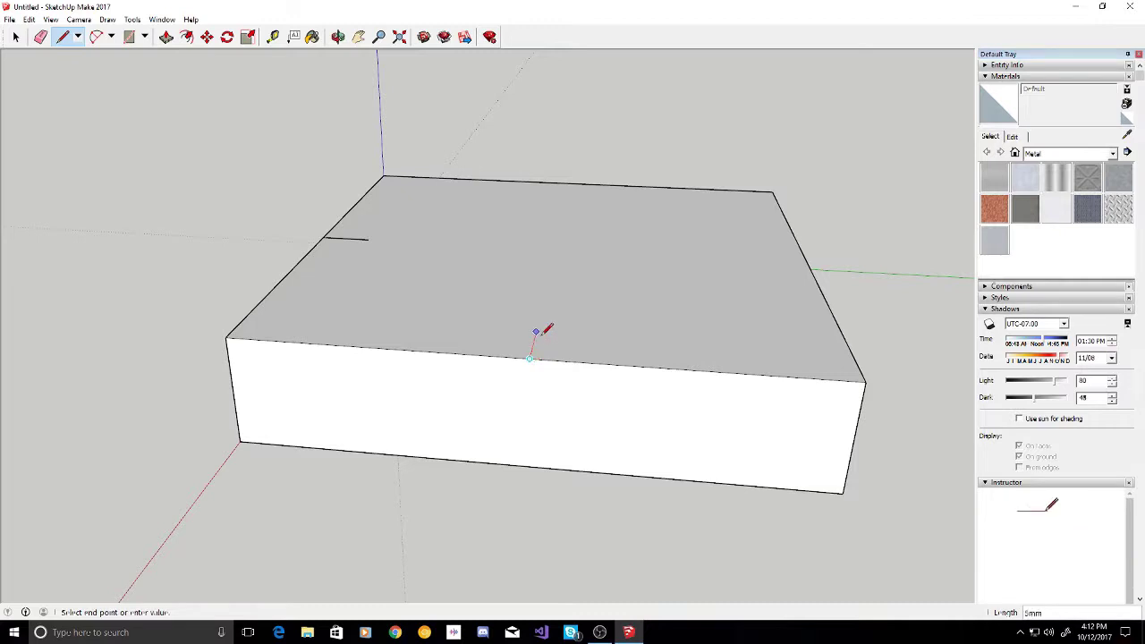
type("5")
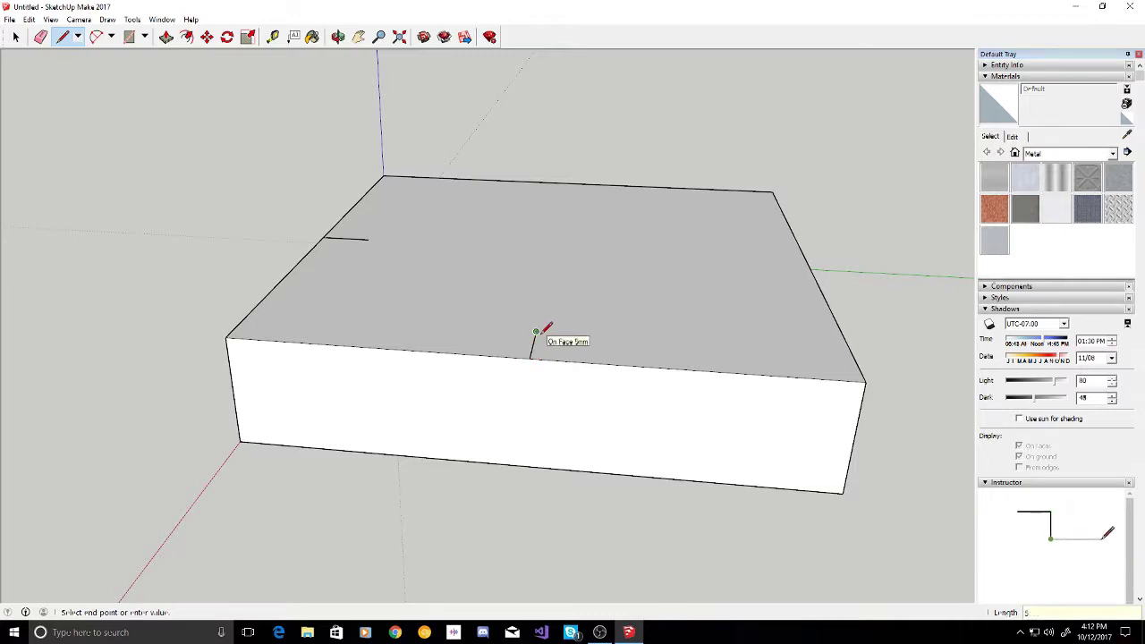
key("Return")
mouse_move(654, 271)
middle_mouse_down()
mouse_move(209, 332)
mouse_move(604, 478)
middle_mouse_up()
left_click(617, 483)
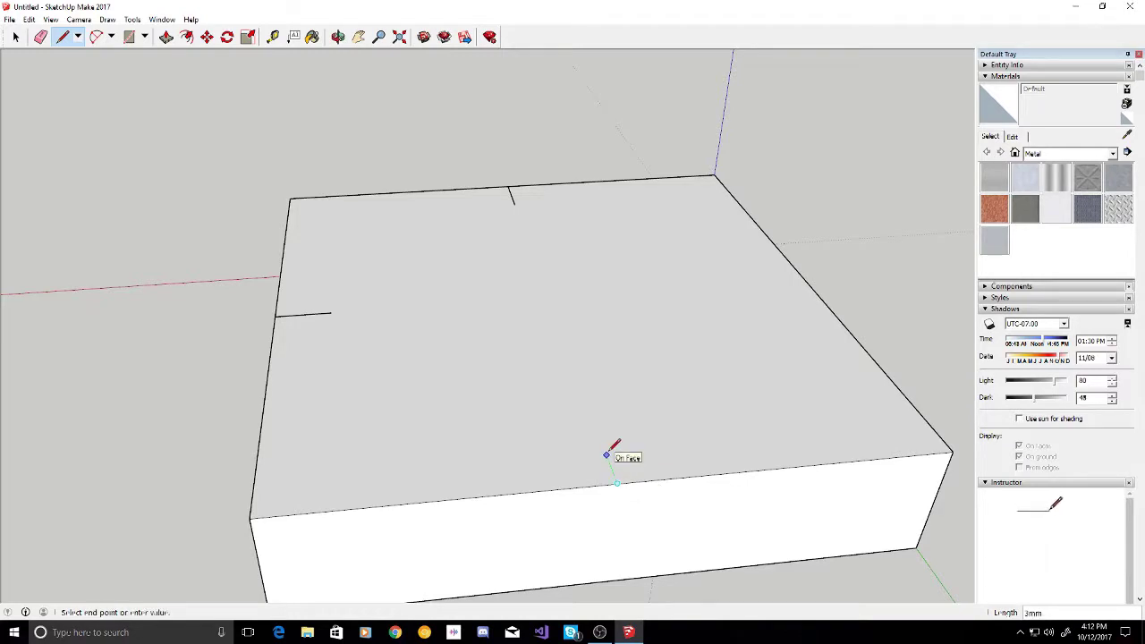
type("5")
key("Return")
mouse_move(682, 396)
middle_mouse_down()
mouse_move(430, 310)
mouse_move(458, 465)
mouse_move(439, 507)
middle_mouse_up()
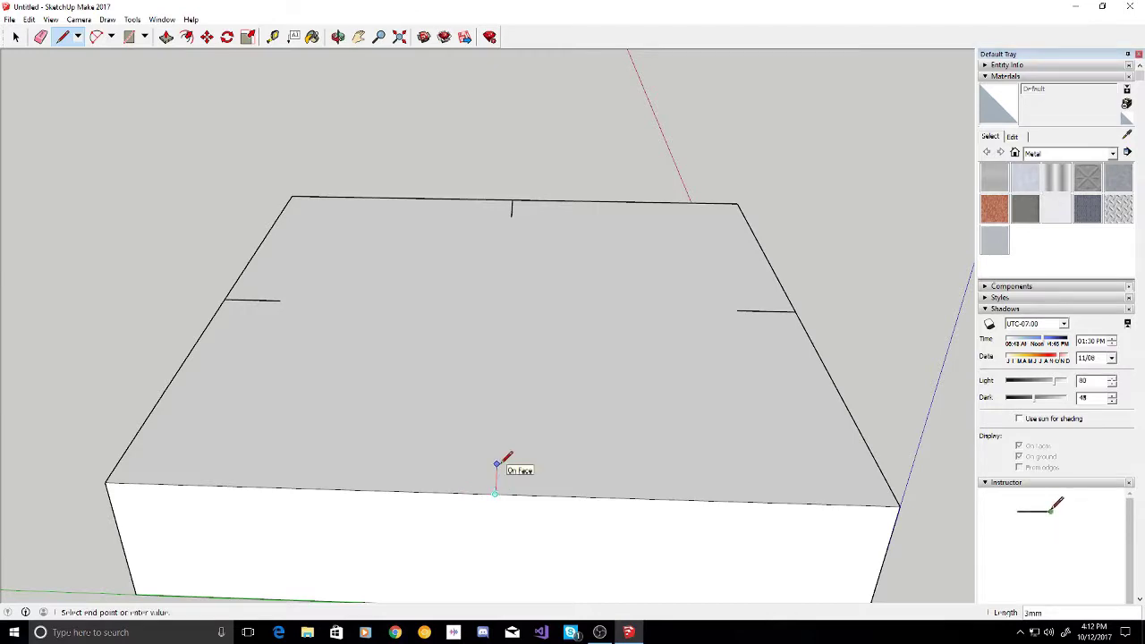
key("Escape")
mouse_move(573, 380)
middle_mouse_down()
mouse_move(713, 464)
mouse_move(545, 409)
mouse_move(460, 332)
middle_mouse_up()
scroll(454, 334, "down", 2)
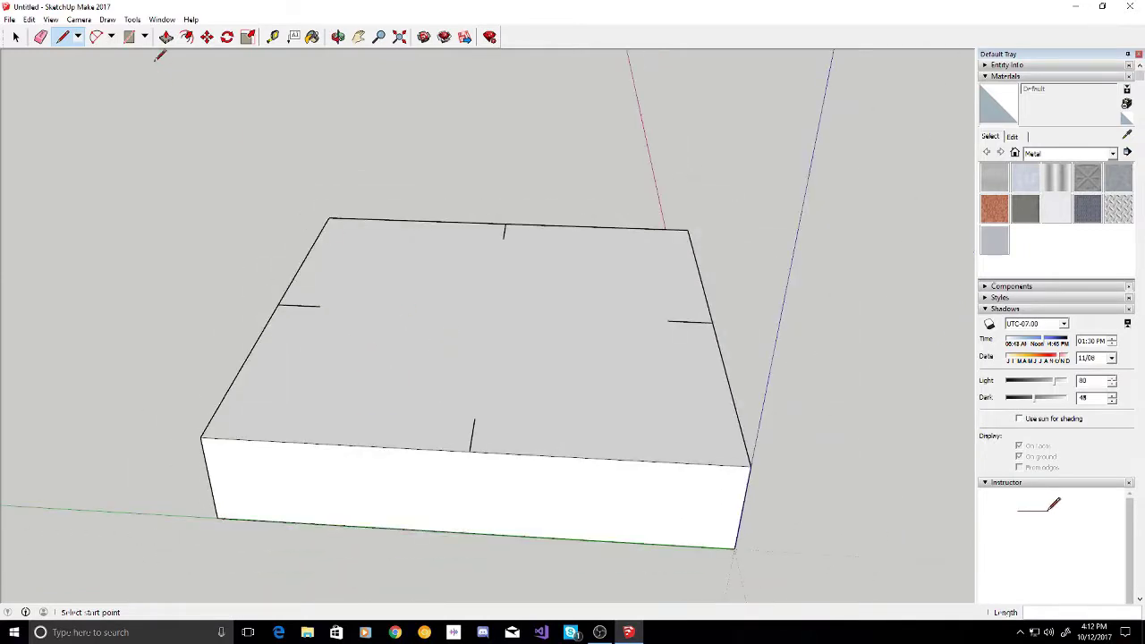
Draw four 20 x 20 mm rectangles on the top face, each spanning the inner ends of two neighbouring guide lines
left_click(130, 39)
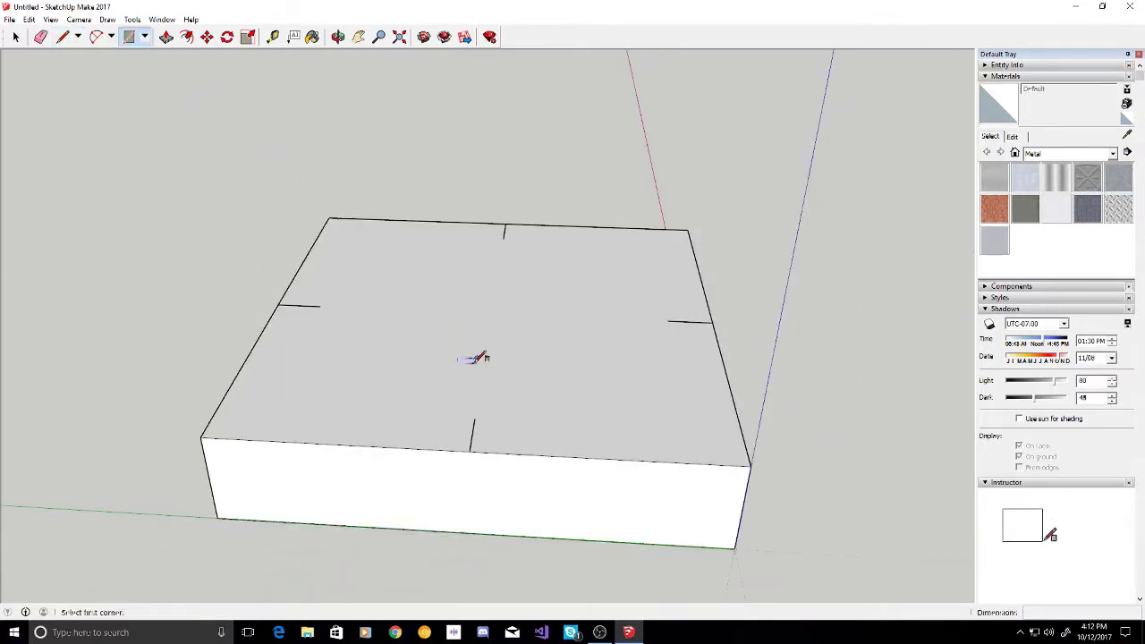
left_click(474, 419)
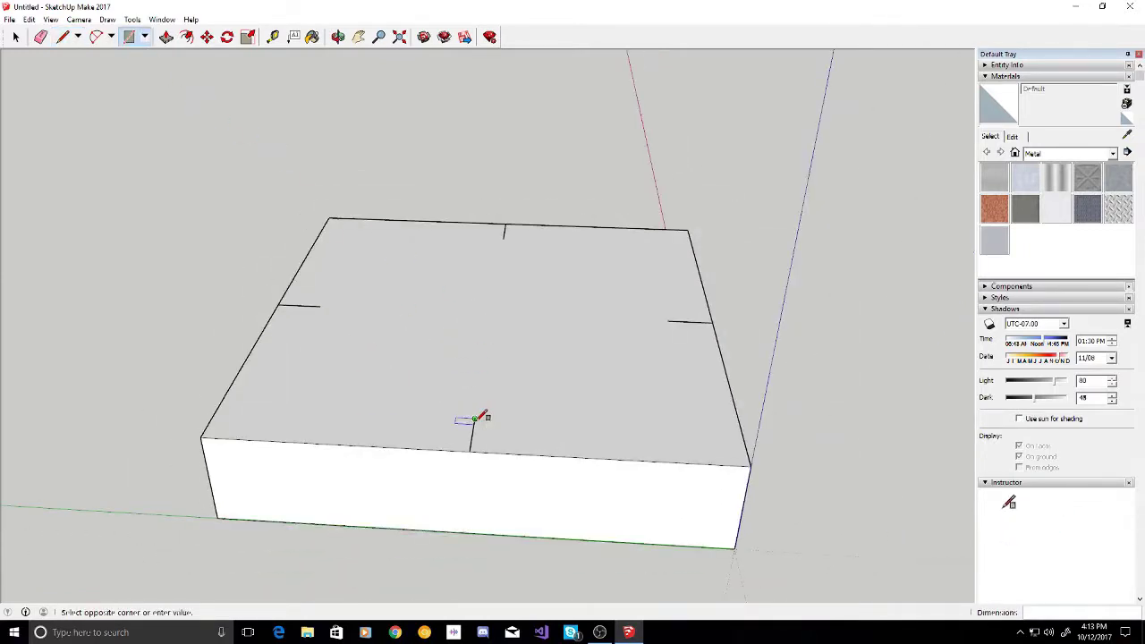
left_click(669, 319)
middle_click_drag(670, 322, 511, 455)
left_click(498, 454)
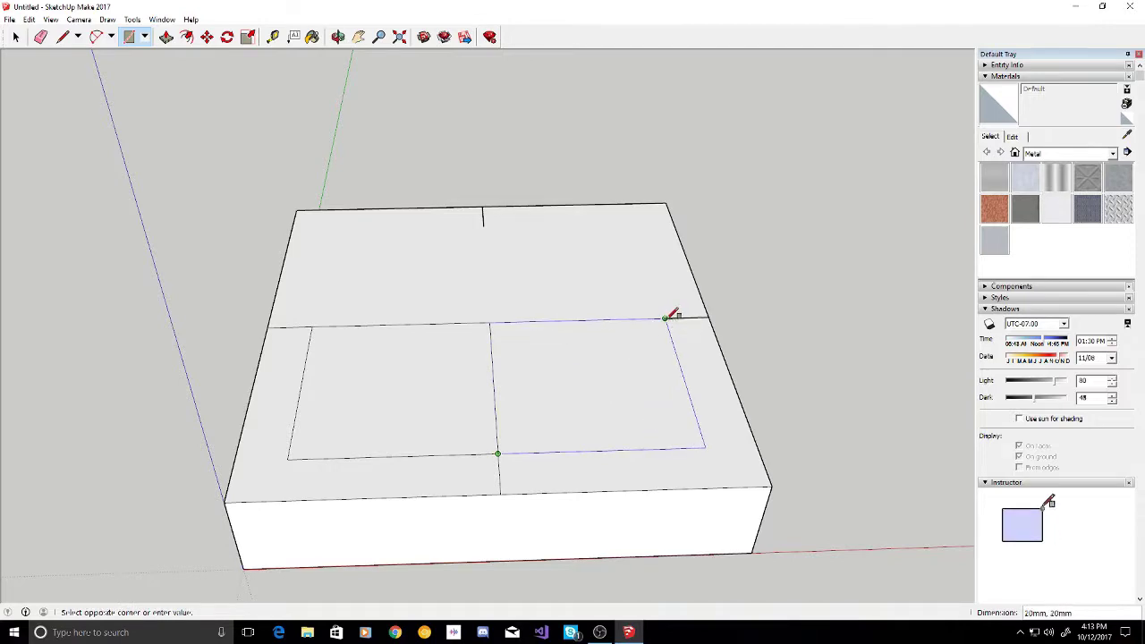
left_click(669, 320)
middle_click_drag(671, 315, 529, 394)
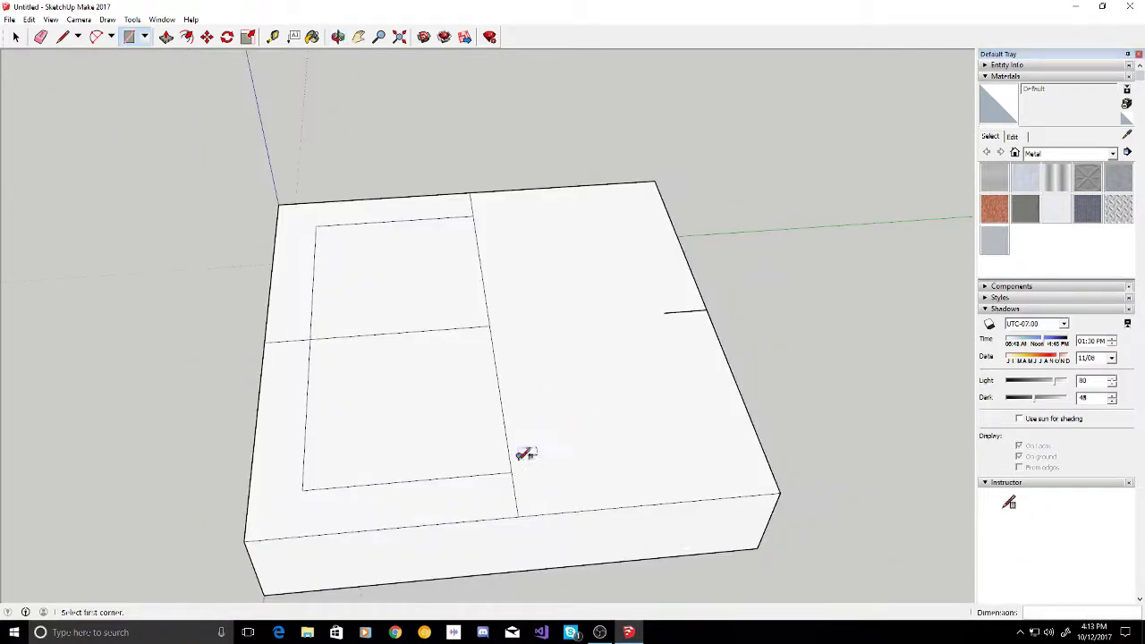
left_click(511, 472)
left_click(669, 310)
middle_click_drag(676, 306, 562, 478)
left_click(529, 475)
left_click(650, 288)
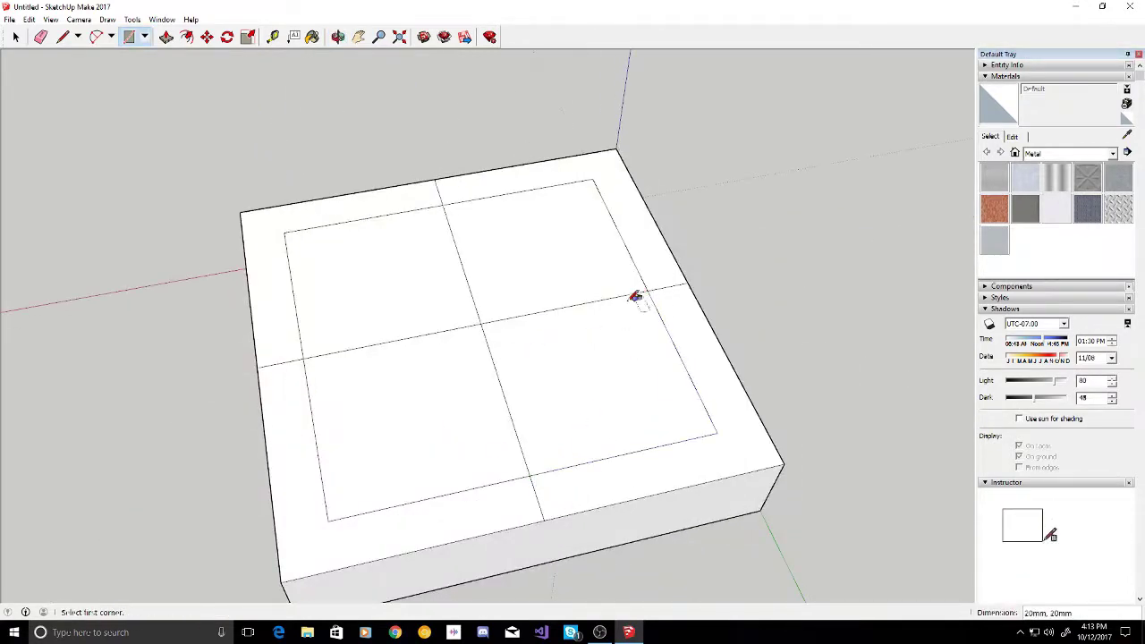
Erase the dividing lines inside the four rectangles to merge them into one centred 40 mm square
mouse_move(518, 360)
middle_mouse_down()
mouse_move(491, 406)
mouse_move(566, 266)
mouse_move(396, 371)
mouse_move(385, 337)
middle_mouse_up()
left_click(40, 35)
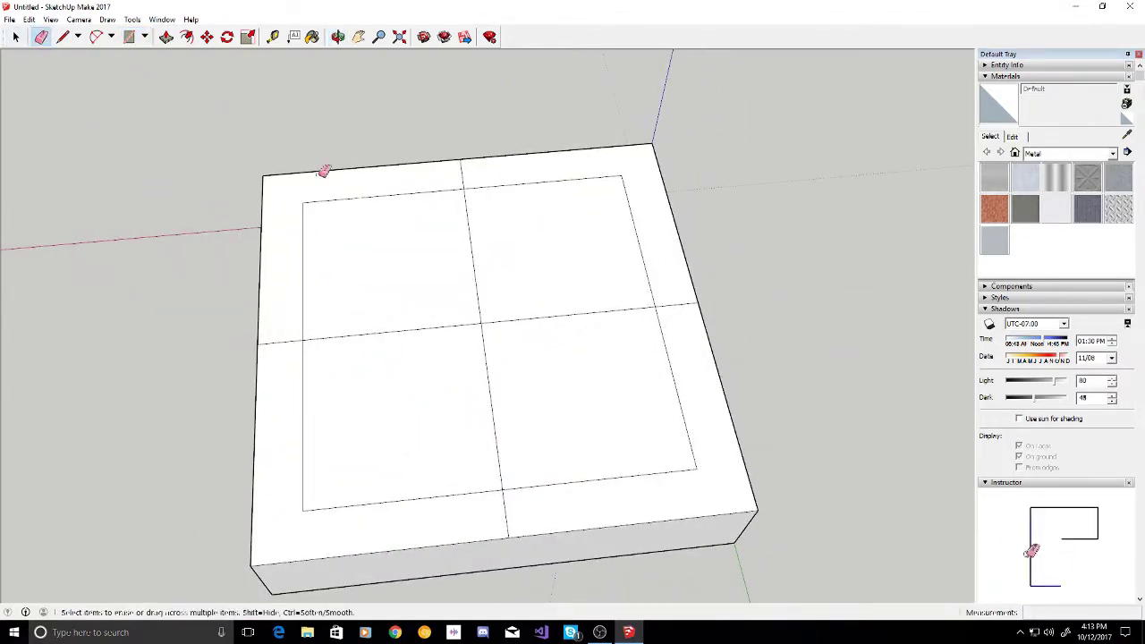
mouse_move(483, 379)
left_mouse_down()
mouse_move(519, 340)
mouse_move(508, 306)
mouse_move(478, 289)
mouse_move(456, 296)
mouse_move(446, 326)
mouse_move(473, 363)
left_mouse_up()
Extrude the centred square upward with Push/Pull to form a second tier about as tall as the base block
mouse_move(365, 366)
middle_mouse_down()
mouse_move(439, 325)
mouse_move(402, 227)
mouse_move(238, 260)
mouse_move(409, 373)
mouse_move(349, 260)
middle_mouse_up()
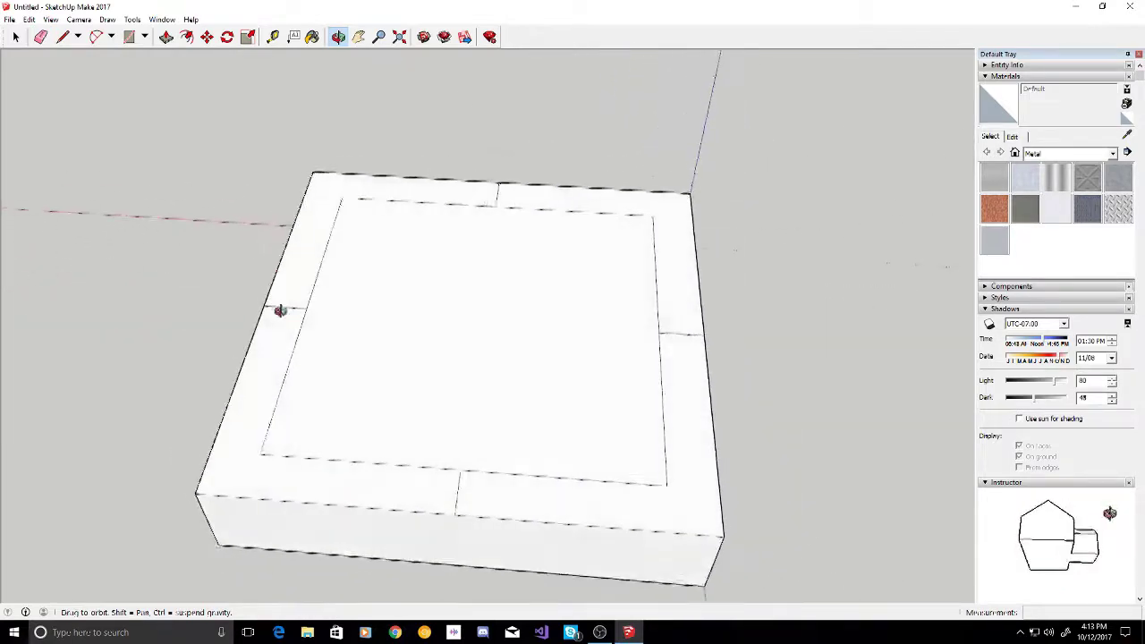
left_click(166, 37)
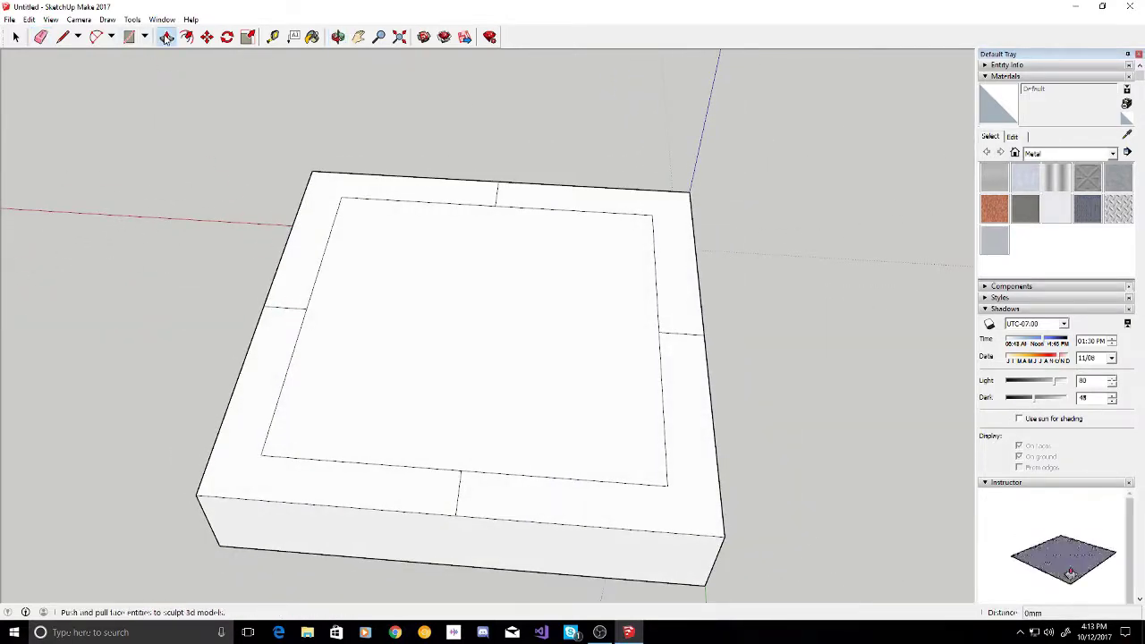
left_click(426, 301)
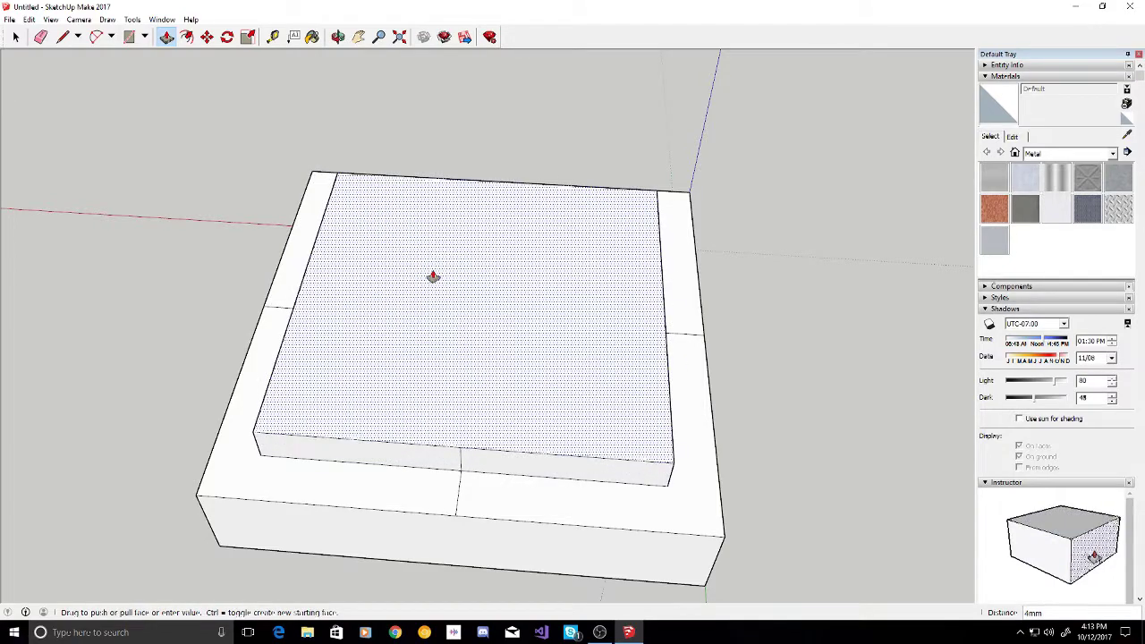
left_click(433, 277)
mouse_move(429, 322)
middle_mouse_down()
mouse_move(522, 173)
mouse_move(685, 196)
mouse_move(646, 173)
mouse_move(521, 197)
mouse_move(575, 161)
mouse_move(417, 152)
middle_mouse_up()
Erase the leftover guide lines on the base block's ledge and the vertical seams on the second tier's side faces
key("e")
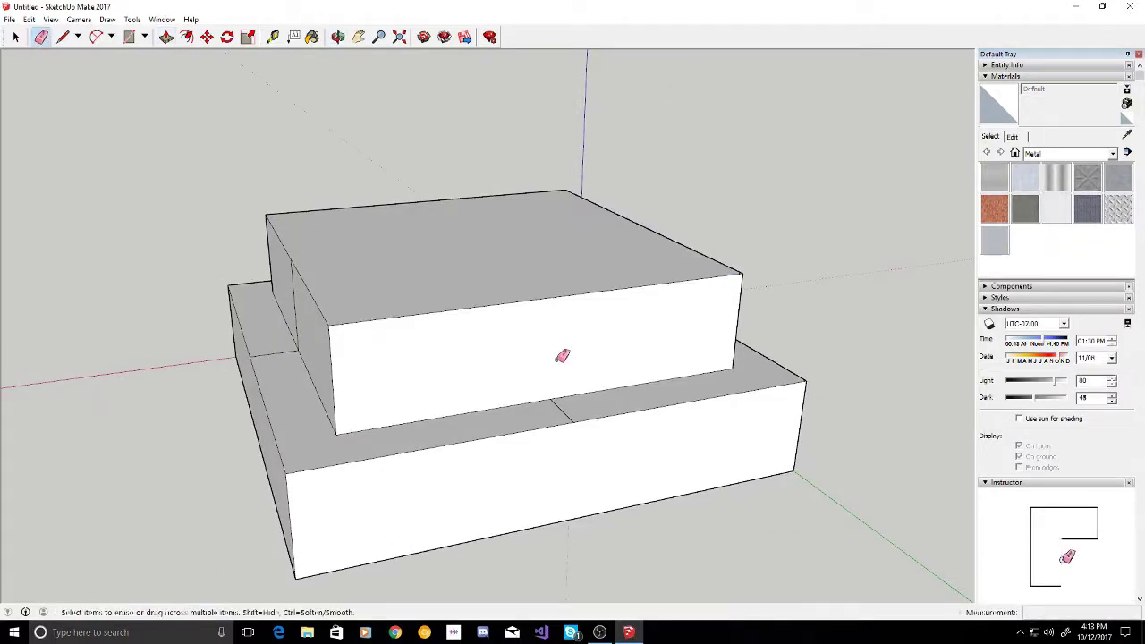
middle_click_drag(475, 418, 697, 430)
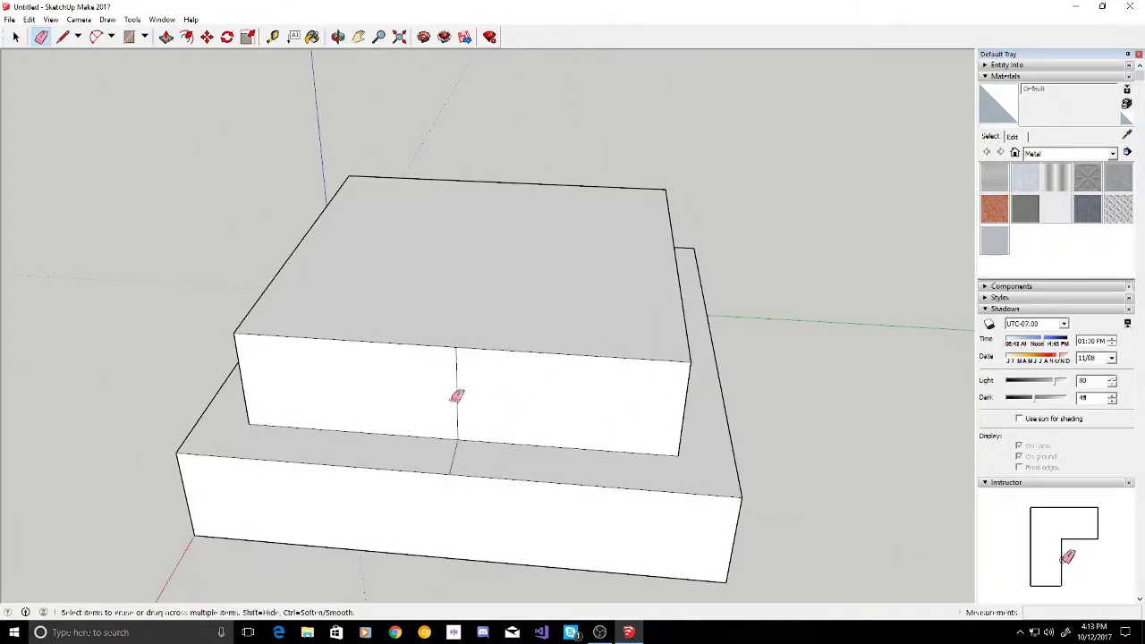
mouse_move(471, 455)
middle_mouse_down()
mouse_move(748, 420)
mouse_move(461, 390)
middle_mouse_up()
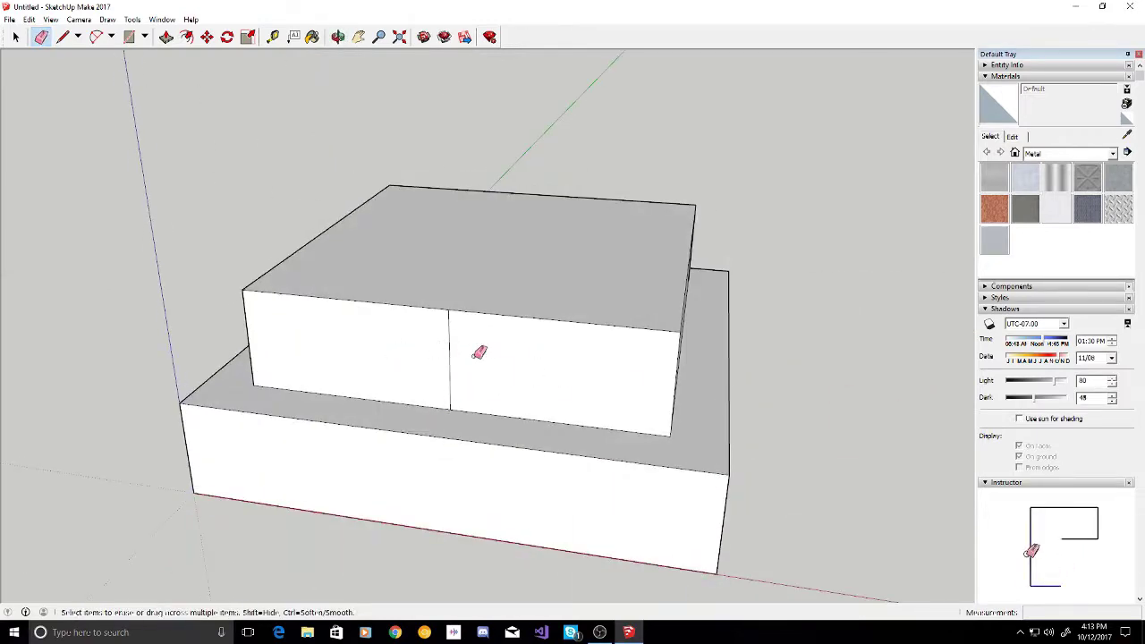
mouse_move(447, 384)
middle_mouse_down()
mouse_move(565, 366)
mouse_move(861, 262)
mouse_move(608, 330)
middle_mouse_up()
mouse_move(544, 396)
middle_mouse_down()
mouse_move(533, 314)
mouse_move(511, 370)
mouse_move(381, 223)
mouse_move(287, 340)
mouse_move(409, 450)
mouse_move(371, 460)
mouse_move(325, 349)
middle_mouse_up()
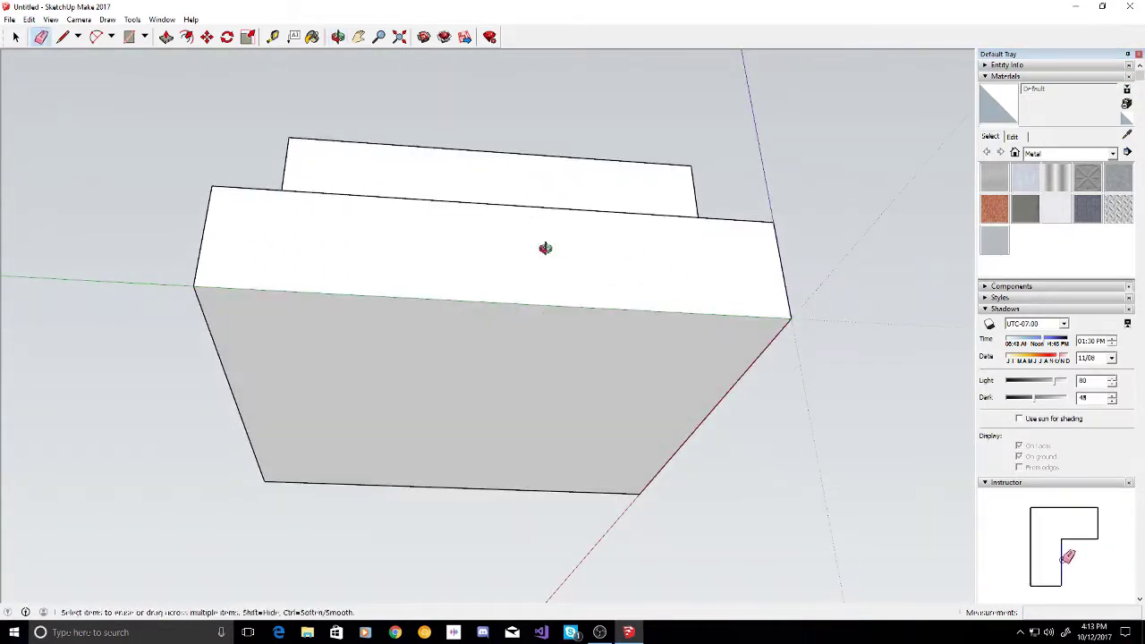
Draw 5 mm lines straight inward on the second tier's top face from the midpoints of two adjacent edges, starting above the red axis
mouse_move(542, 248)
middle_mouse_down()
mouse_move(437, 378)
mouse_move(439, 437)
mouse_move(546, 381)
mouse_move(424, 465)
mouse_move(462, 426)
mouse_move(224, 114)
middle_mouse_up()
key("l")
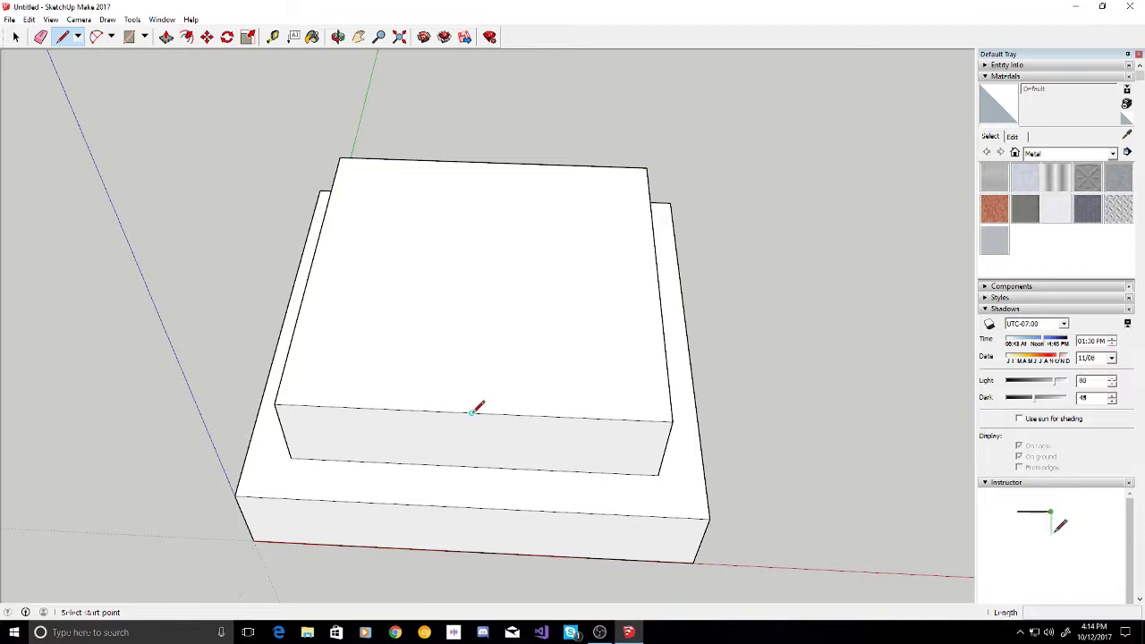
left_click(471, 412)
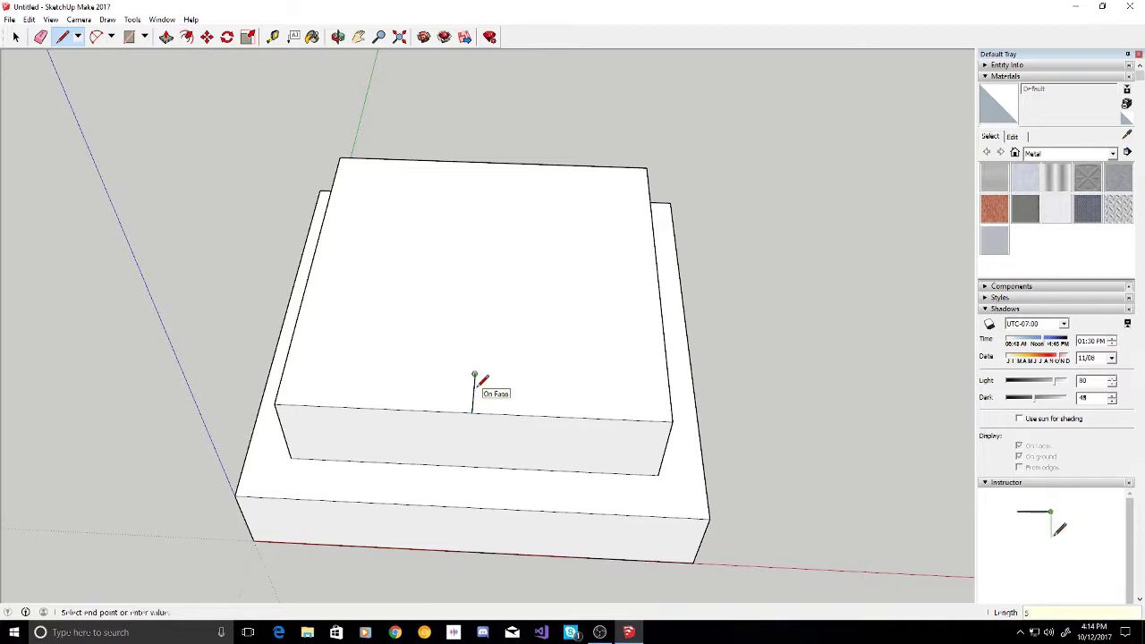
left_click(474, 375)
key("Escape")
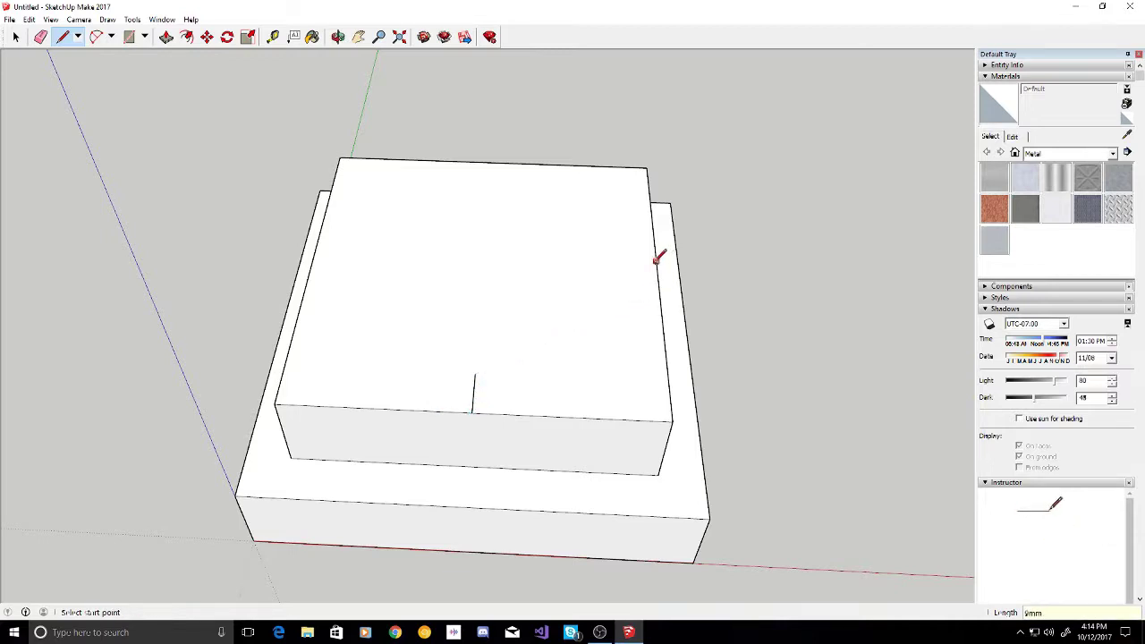
left_click(658, 278)
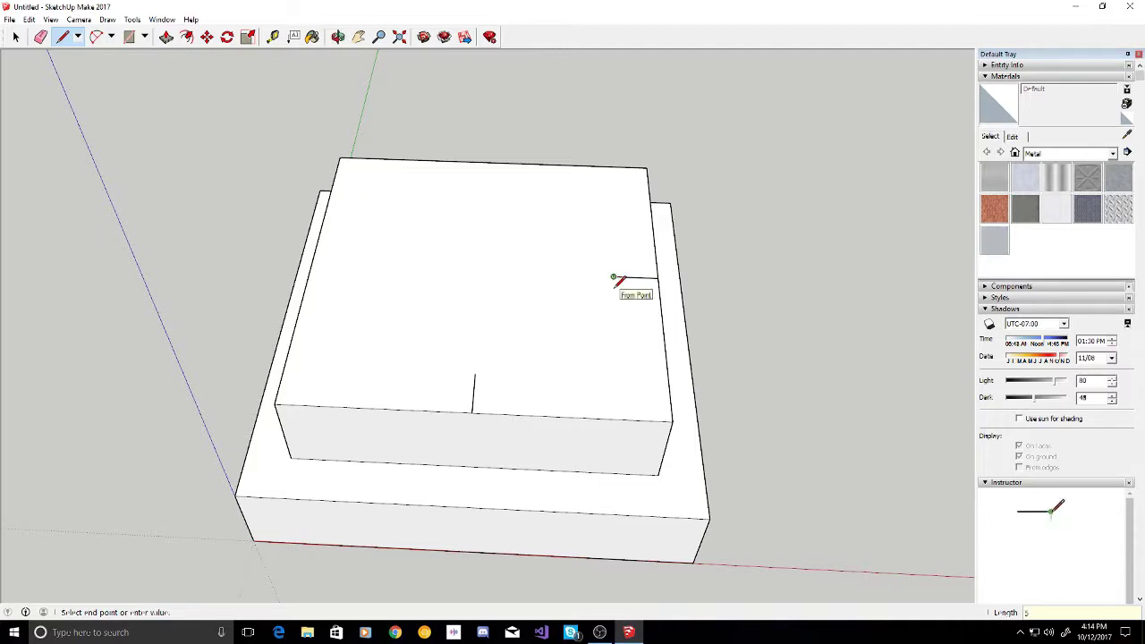
left_click(613, 277)
key("Escape")
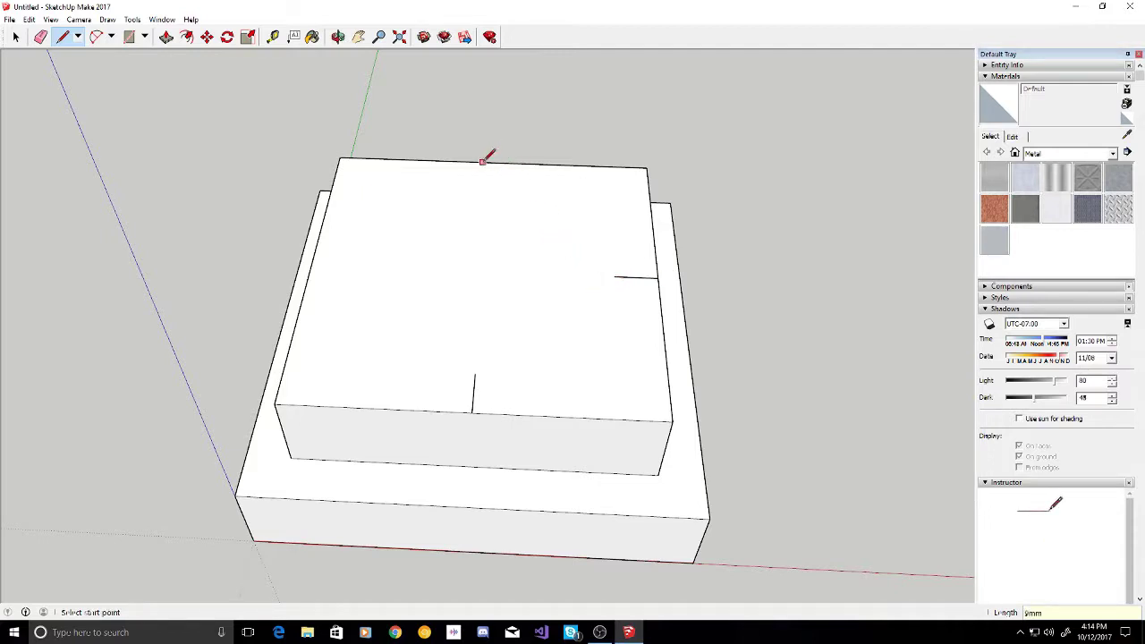
Draw 5 mm inward lines from the midpoints of the second tier's two remaining top edges, undoing the stray diagonal segment
left_click(491, 161)
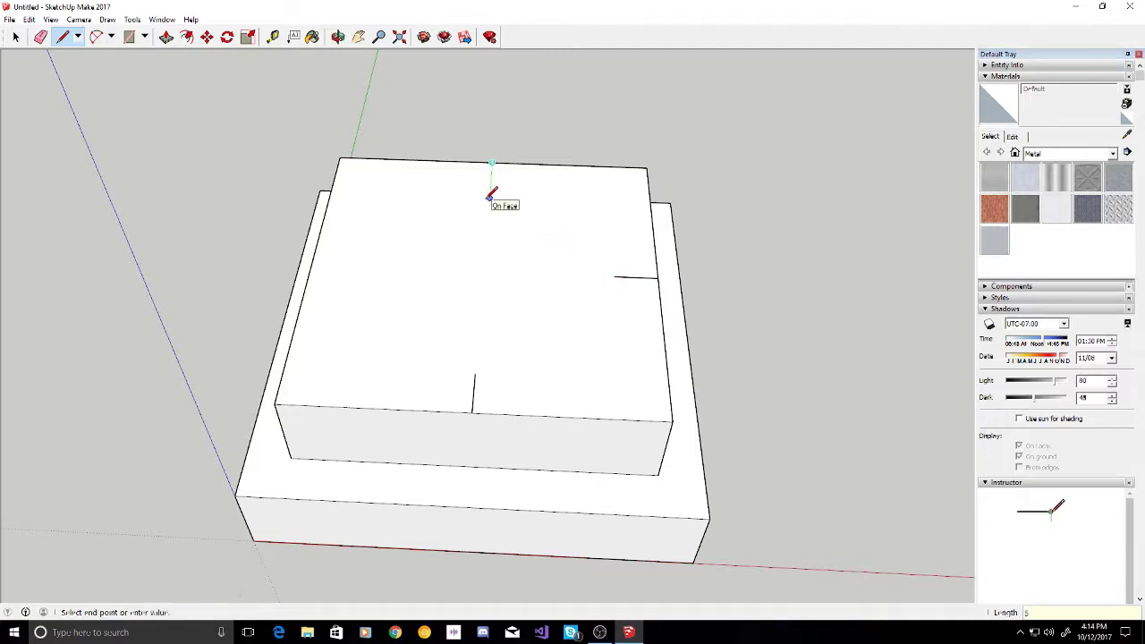
left_click(490, 188)
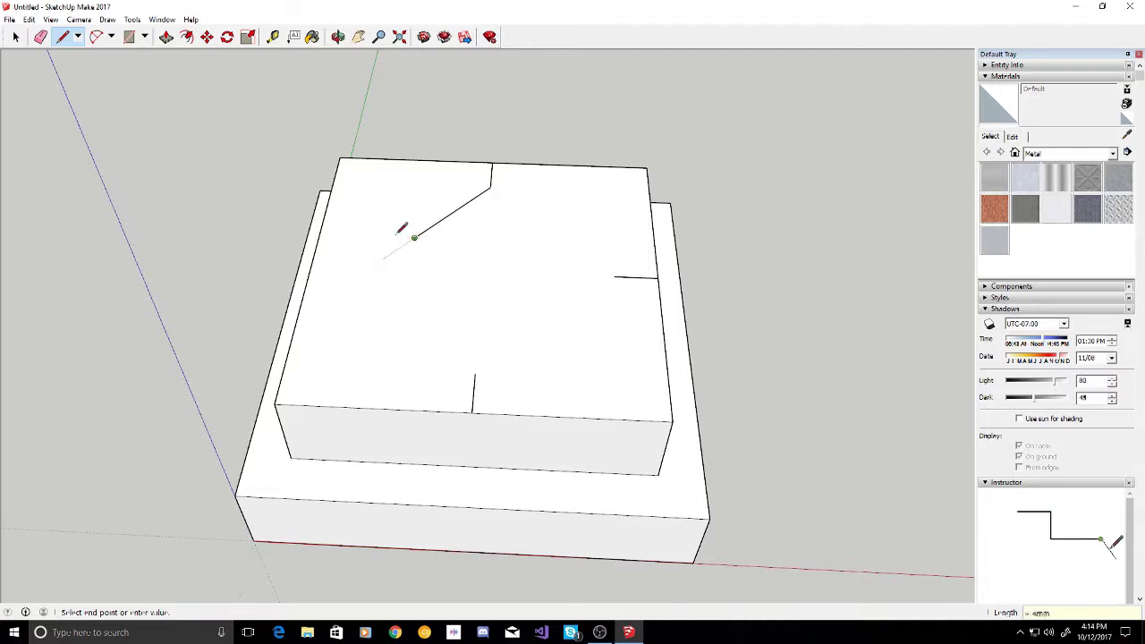
key("ctrl+z")
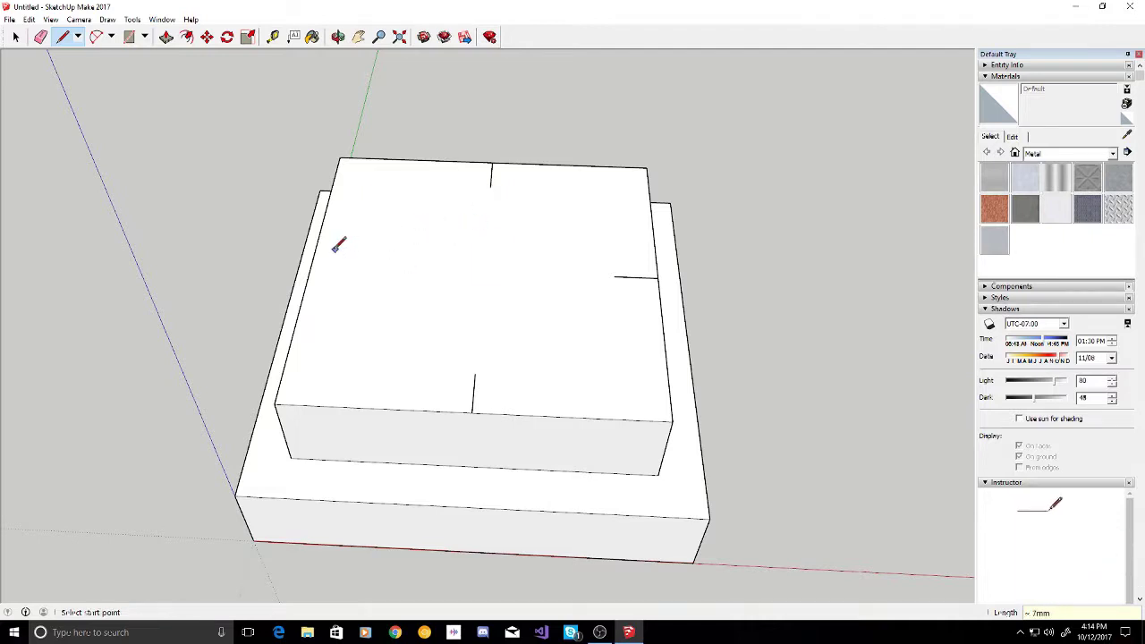
left_click(311, 261)
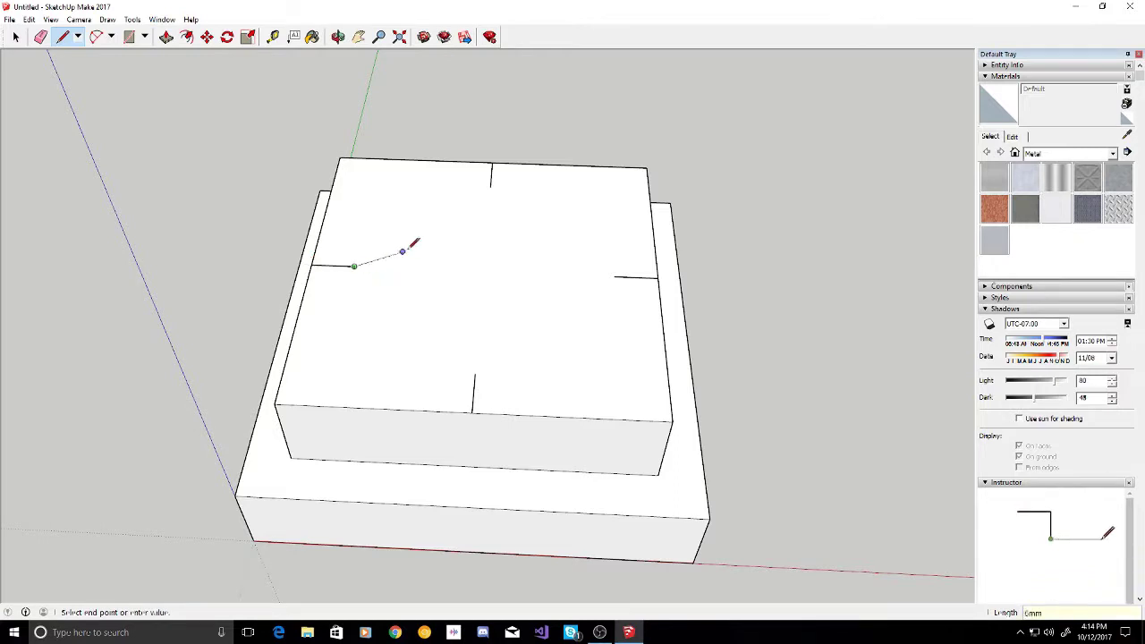
key("Escape")
Draw four 15 x 15 mm rectangles on the second tier's top face between the inner ends of neighbouring guide lines
left_click(129, 37)
left_click(474, 374)
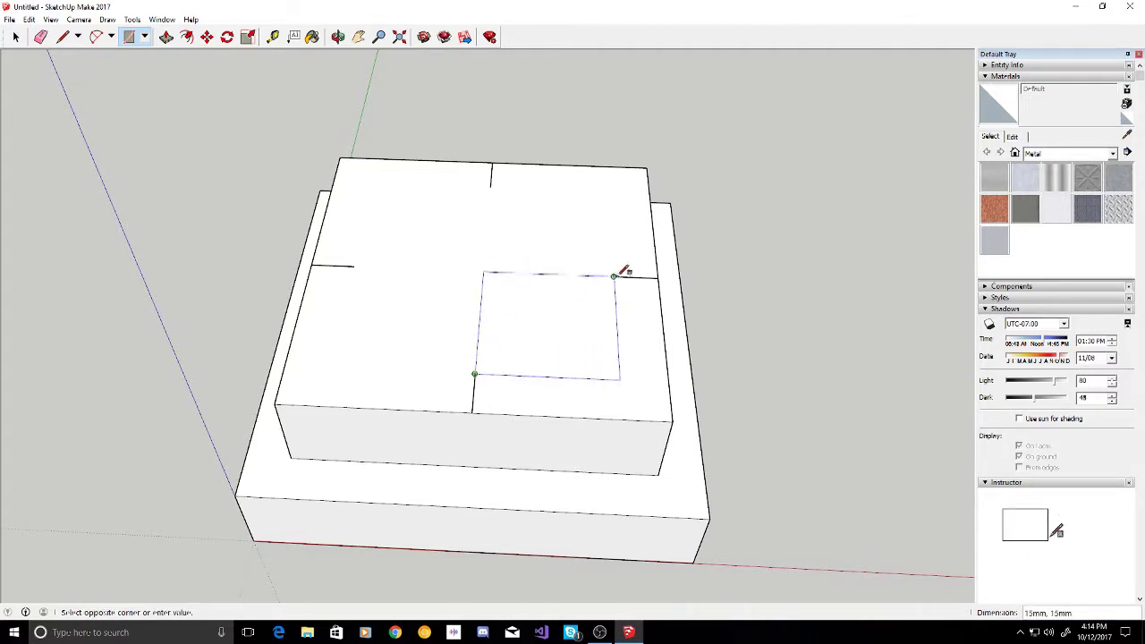
left_click(617, 275)
left_click(614, 275)
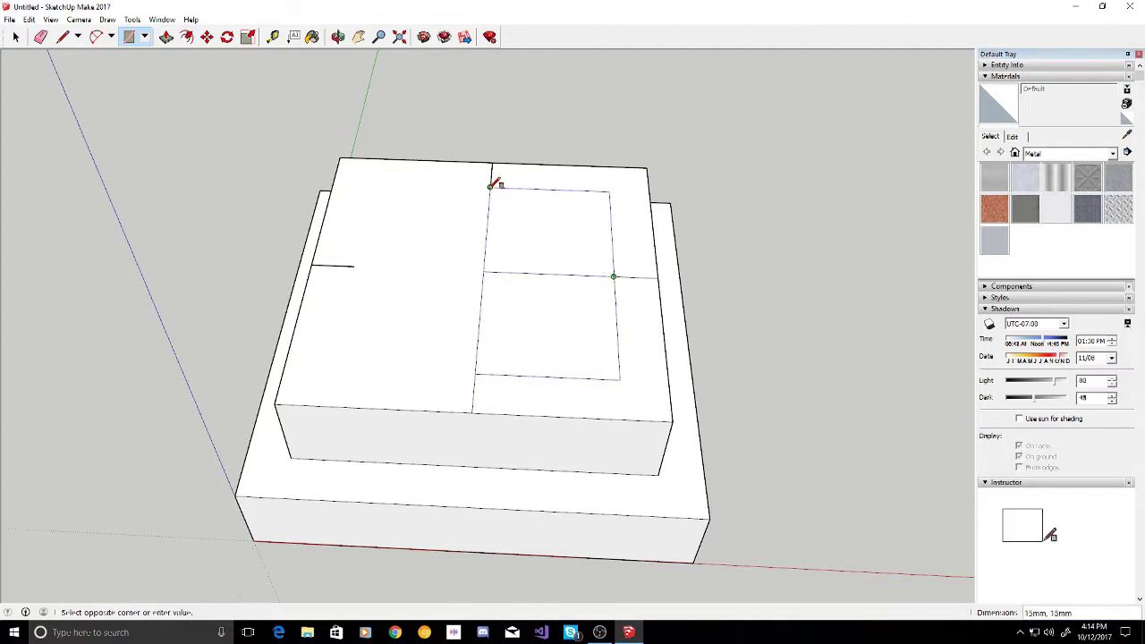
left_click(488, 188)
left_click(489, 188)
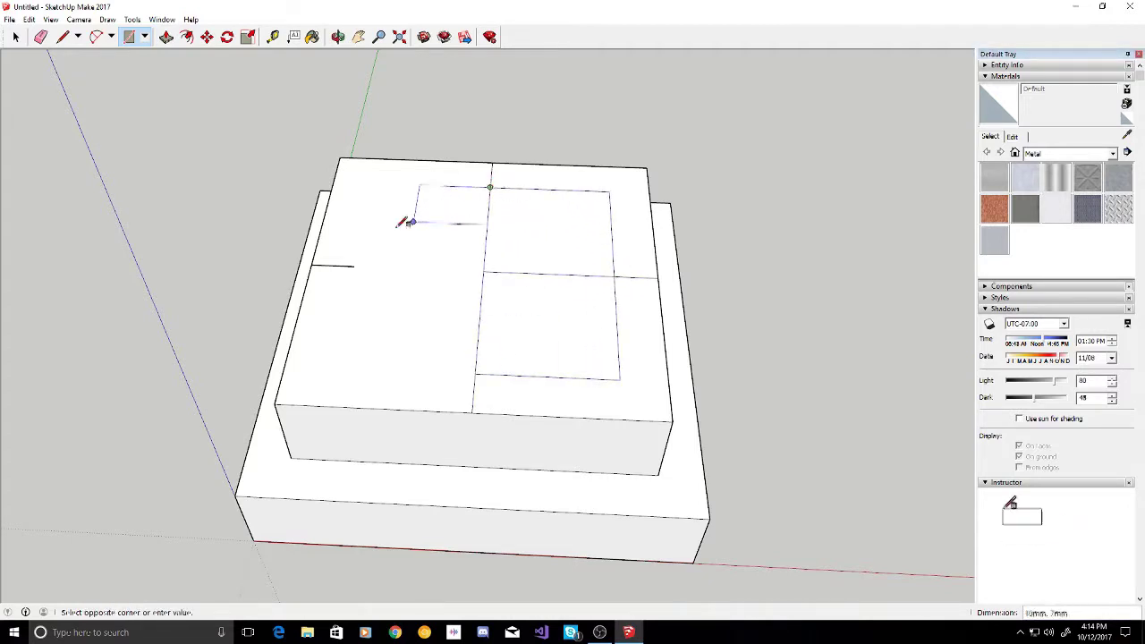
left_click(359, 265)
left_click(359, 265)
left_click(477, 372)
Erase the cross lines inside the new square and the four short guide lines around it on the second tier
mouse_move(480, 370)
middle_mouse_down()
mouse_move(505, 354)
mouse_move(327, 420)
mouse_move(322, 411)
middle_mouse_up()
key("e")
key("F2")
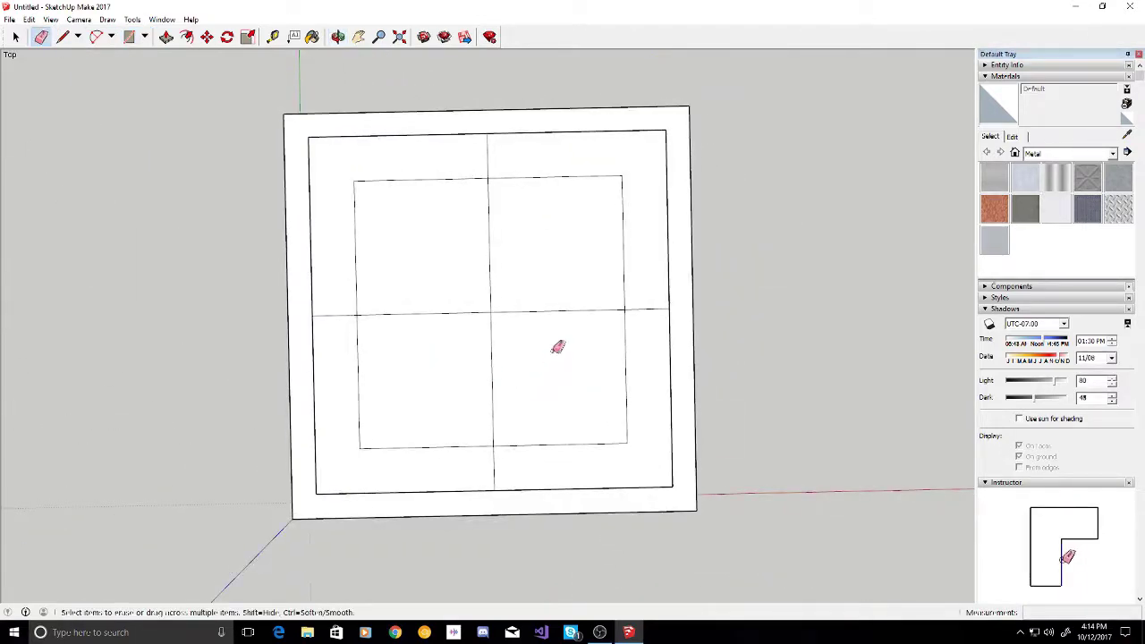
mouse_move(562, 336)
left_mouse_down()
mouse_move(463, 322)
mouse_move(503, 365)
mouse_move(380, 350)
left_mouse_up()
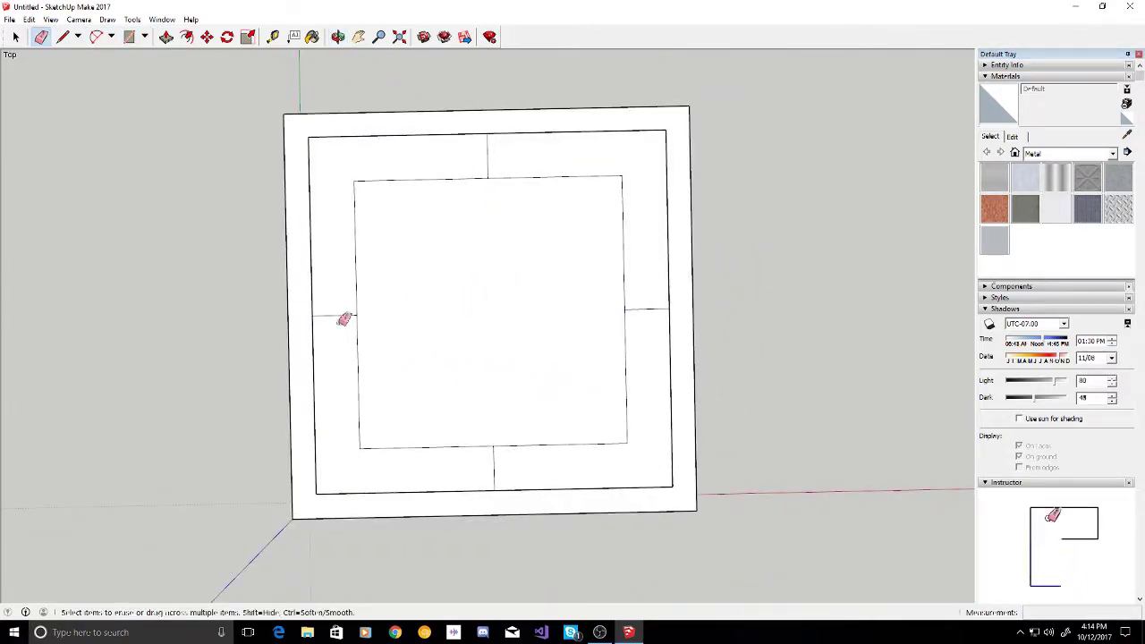
left_click(486, 157)
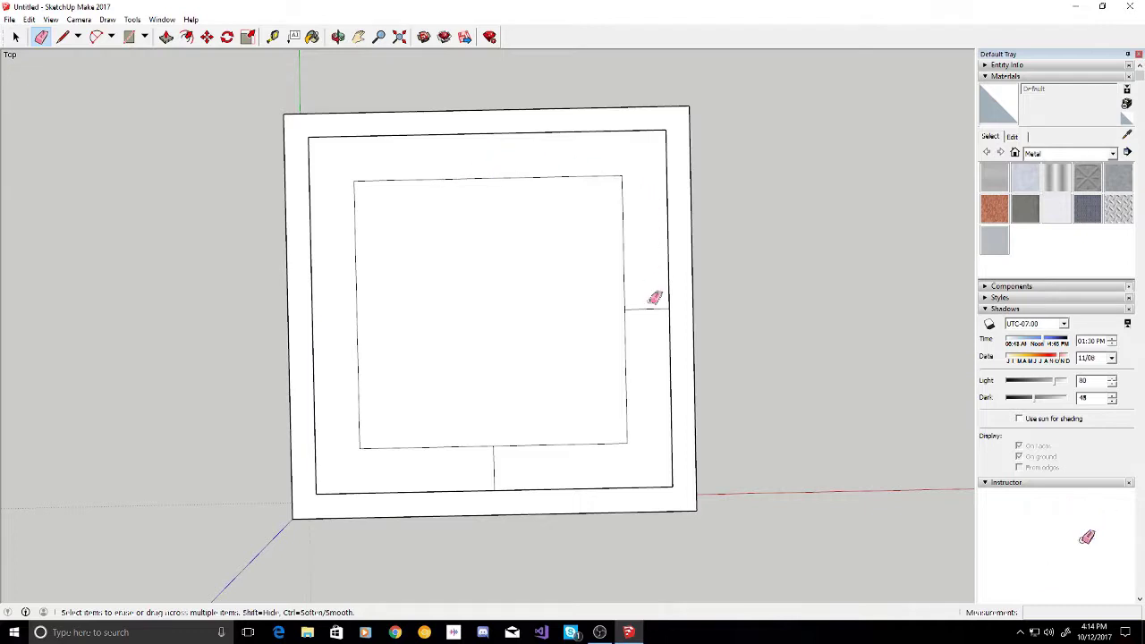
left_click(648, 330)
left_click(492, 465)
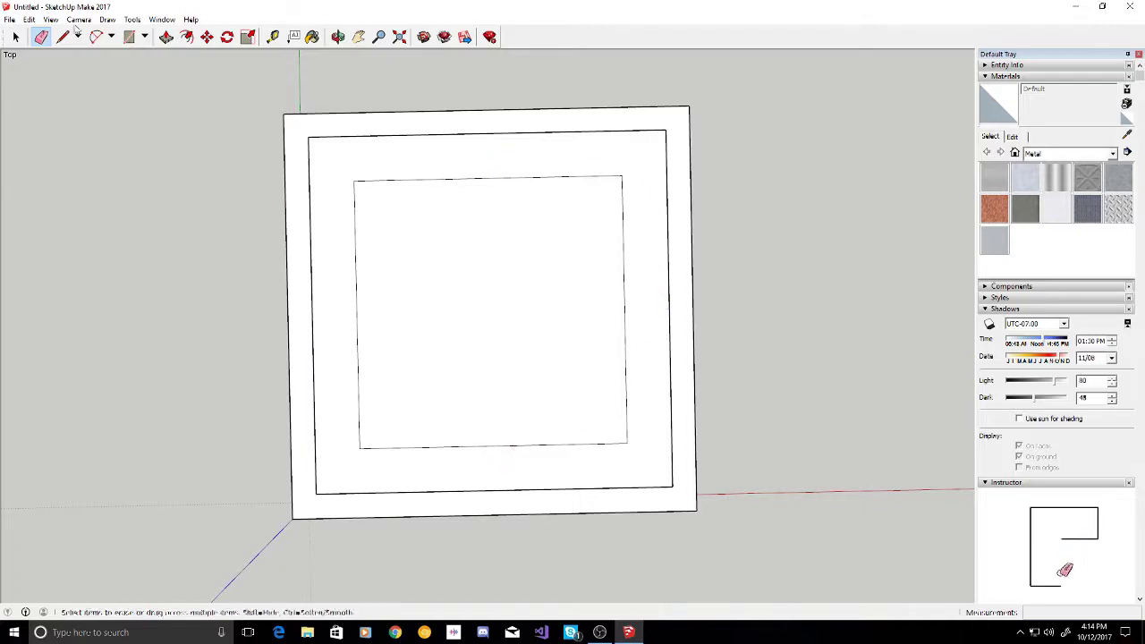
Extrude the inner square on the second tier upward by 10 mm with Push/Pull to form a third tier
left_click(173, 39)
left_click(432, 286)
middle_click_drag(432, 286, 426, 153)
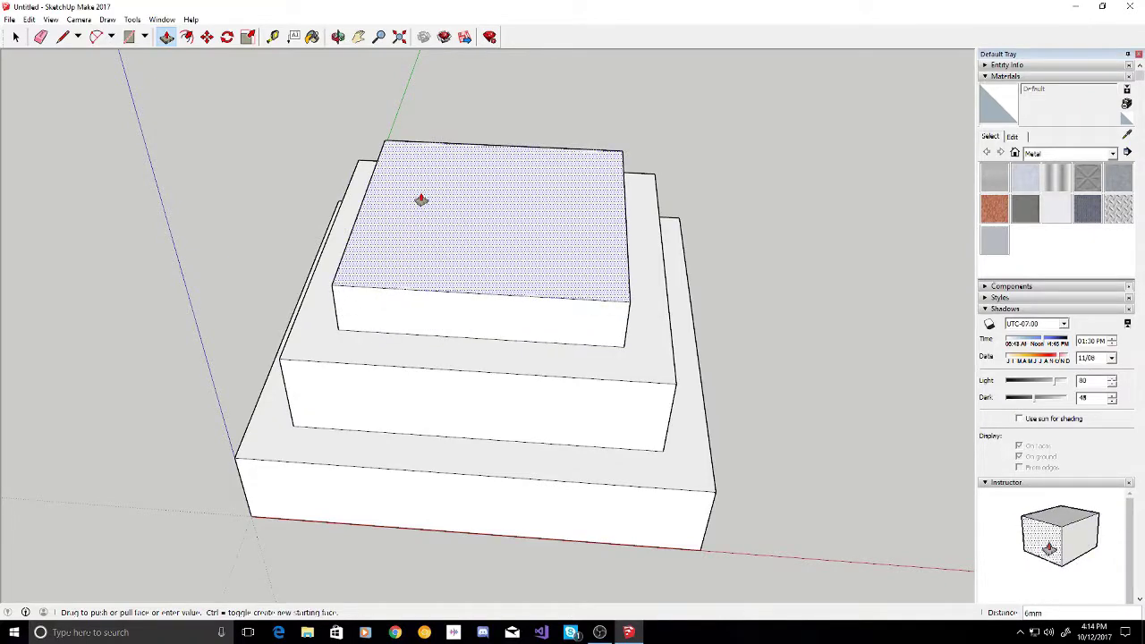
left_click(420, 199)
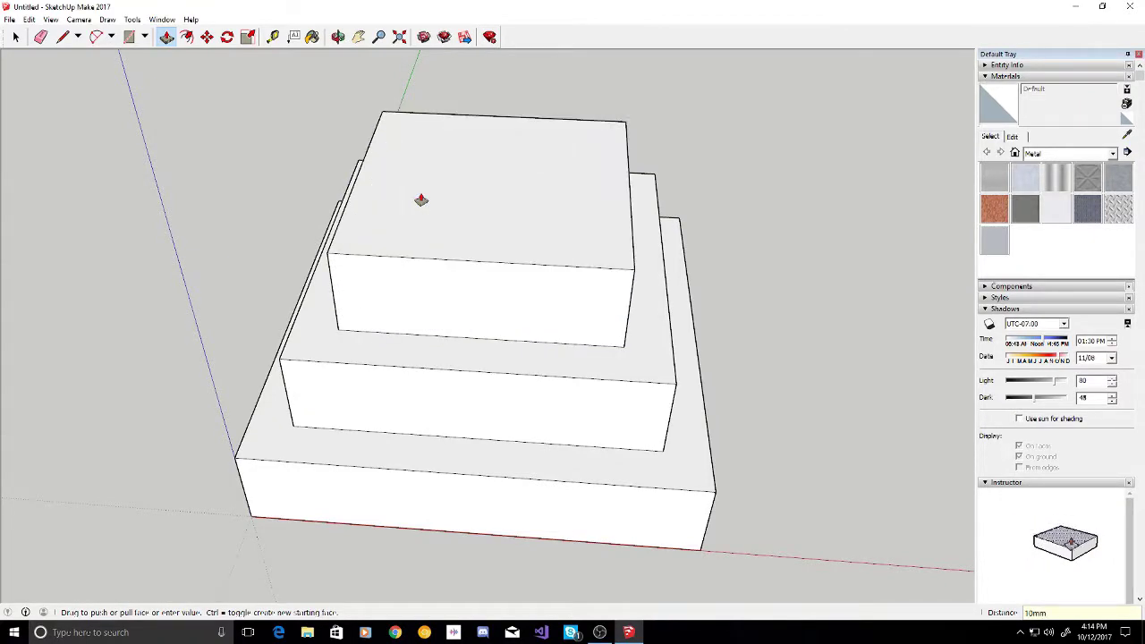
Draw a 5 mm line straight inward on the third tier's top face from the midpoint of the edge above the red axis
middle_click_drag(557, 301, 62, 71)
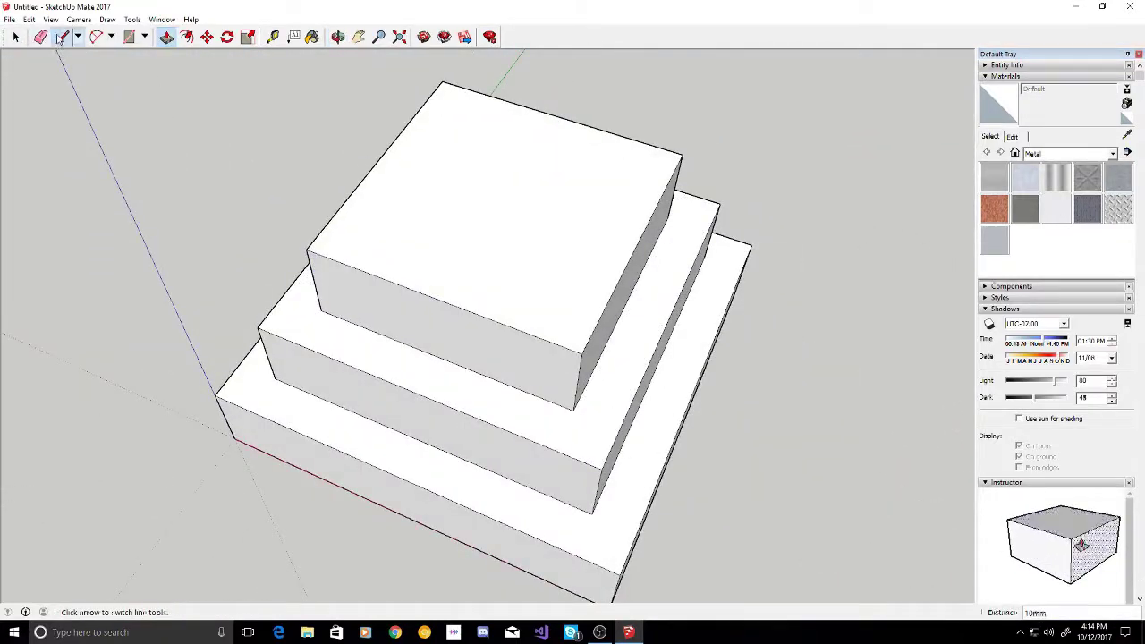
left_click(62, 37)
middle_click_drag(223, 134, 469, 331)
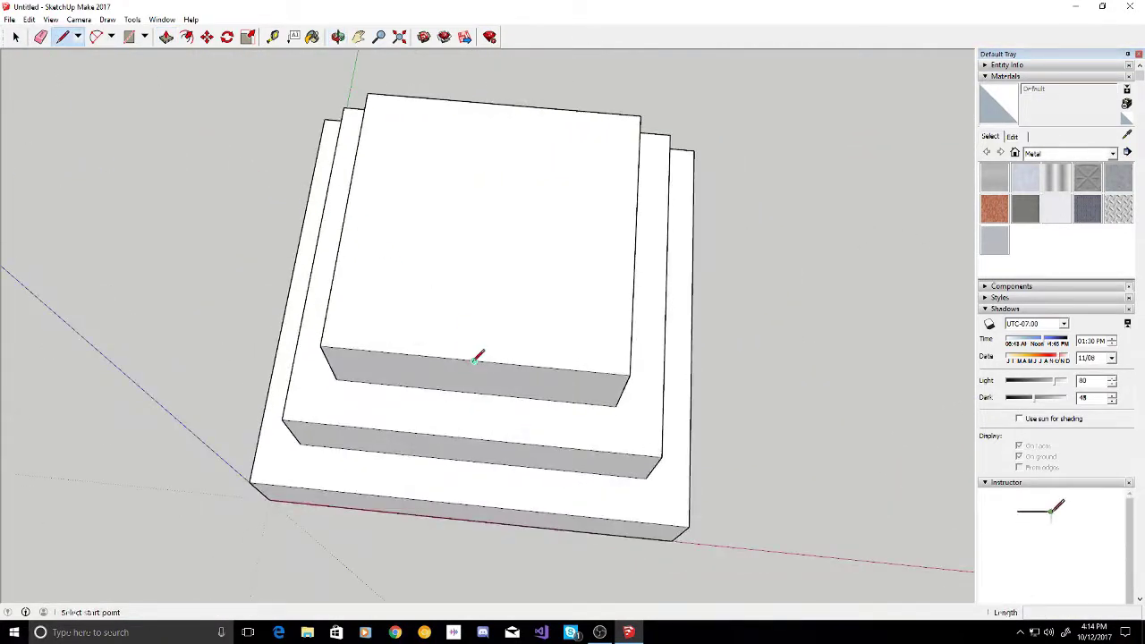
left_click(474, 359)
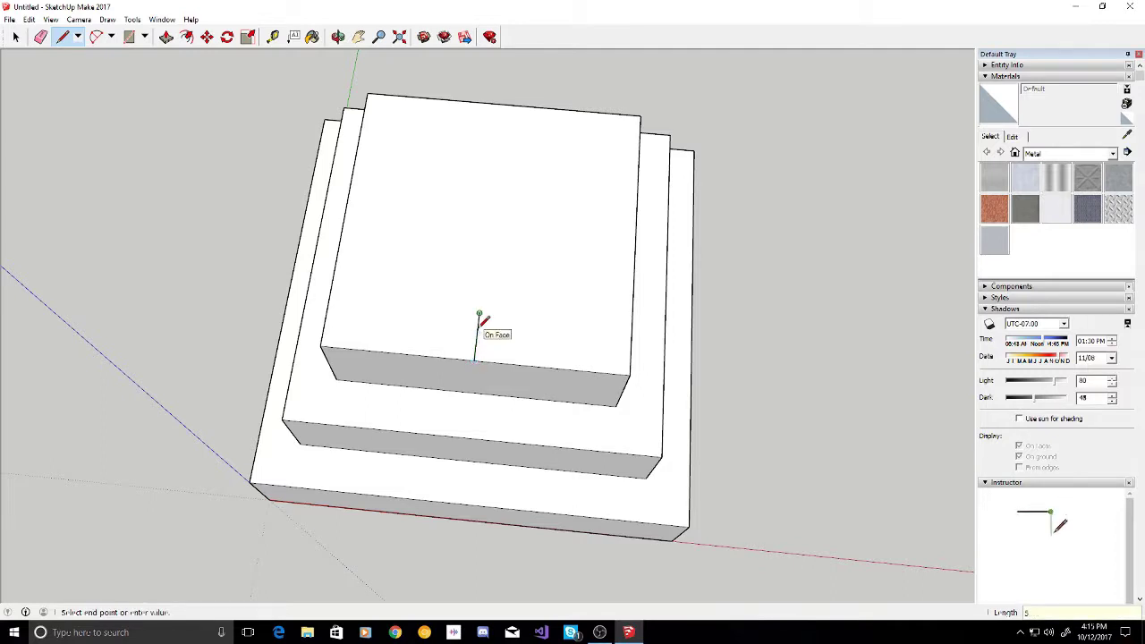
key("Escape")
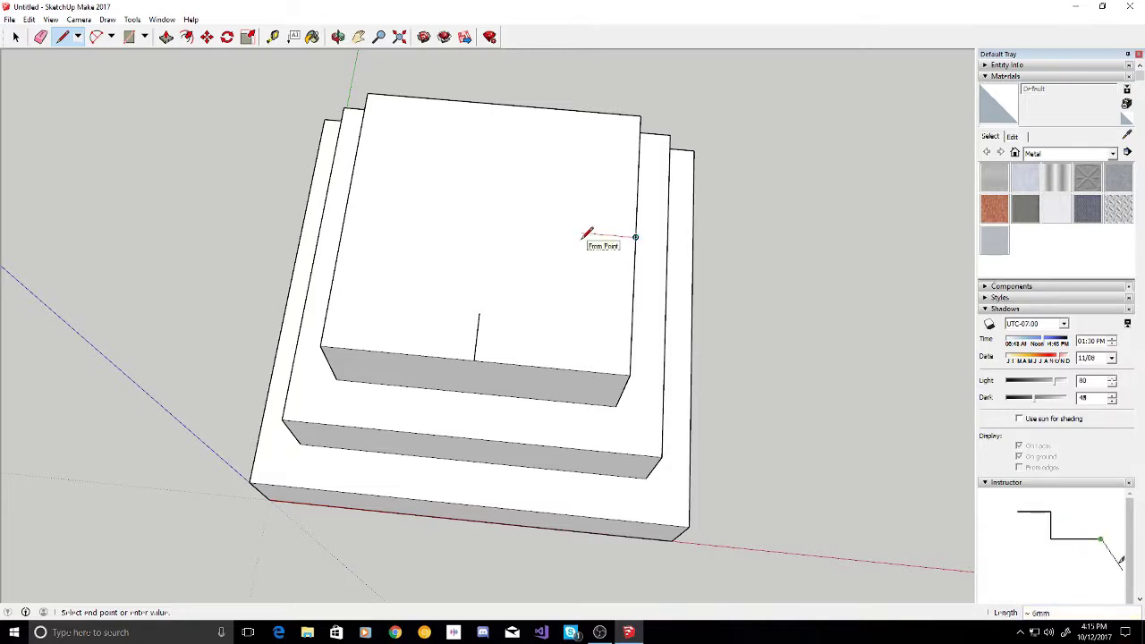
Draw 5 mm lines straight inward on the third tier's top face from the midpoints of the remaining three edges
left_click(586, 234)
key("Escape")
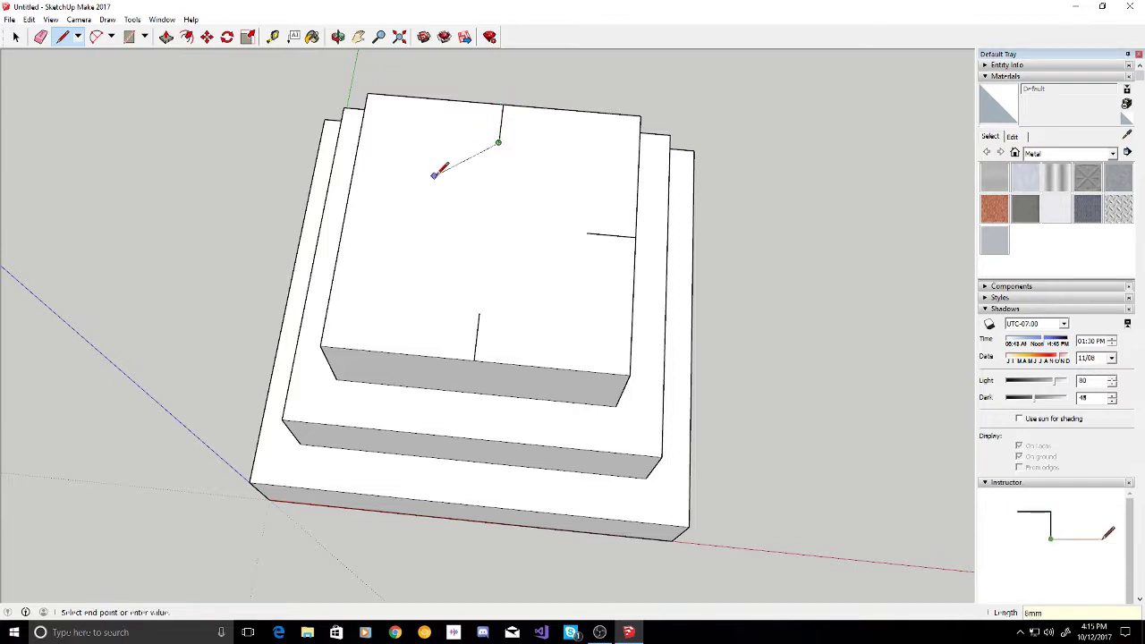
key("Escape")
left_click(346, 212)
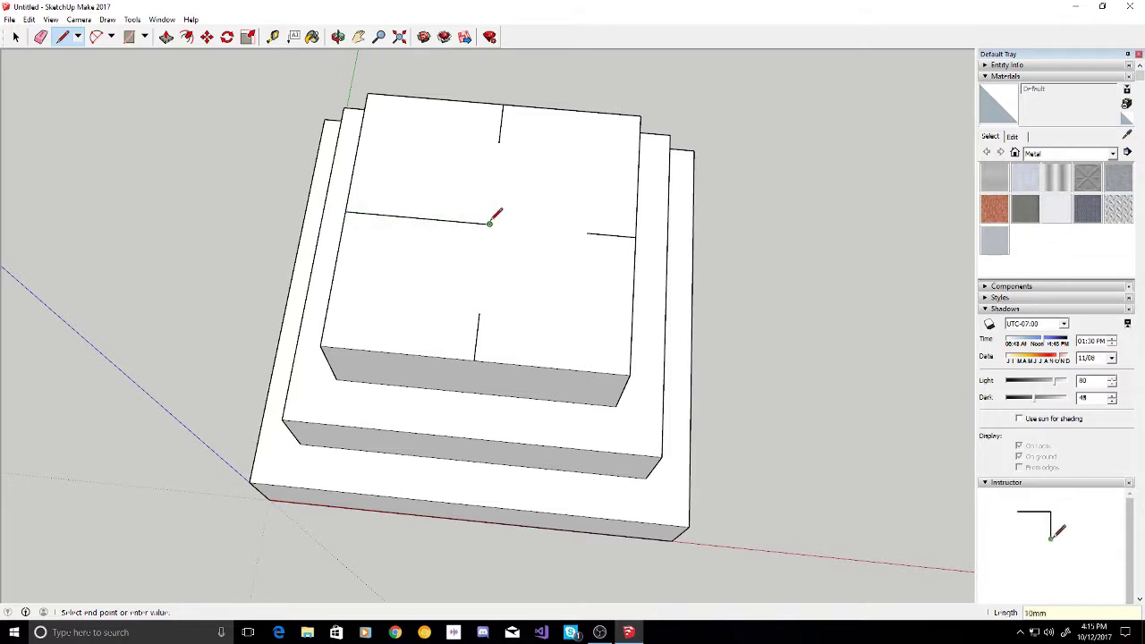
key("Return")
key("Escape")
Draw four rectangles on the third tier's top face between the inner ends of neighbouring guide lines
left_click(129, 37)
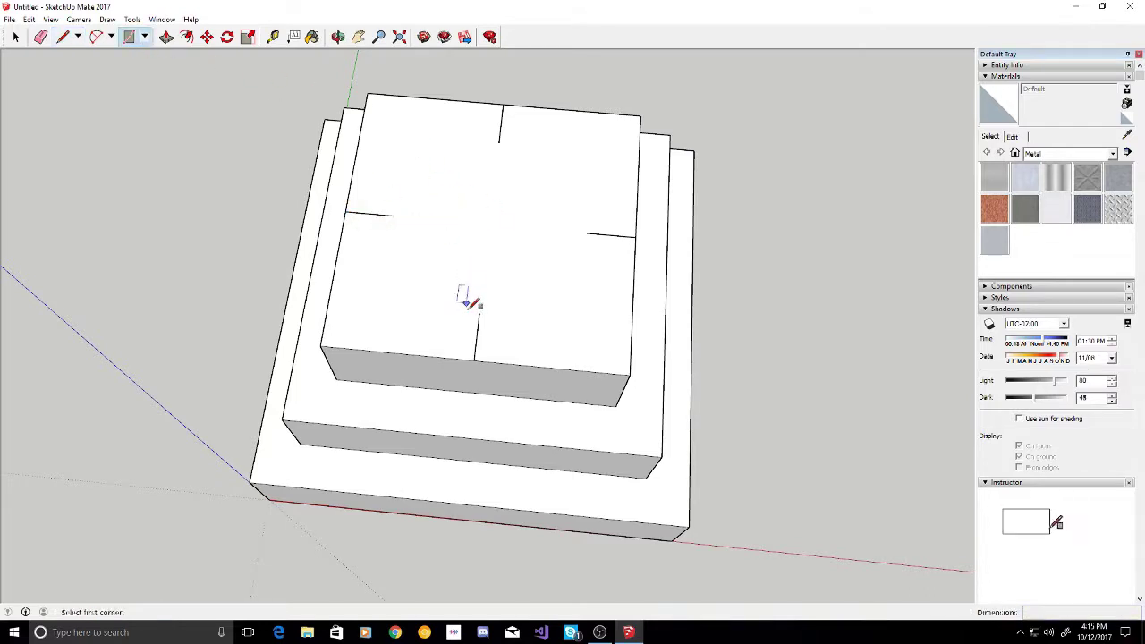
left_click(480, 313)
left_click(584, 230)
left_click(586, 231)
left_click(498, 140)
left_click(498, 142)
left_click(393, 215)
left_click(393, 214)
left_click(479, 313)
Erase the cross lines inside the new square and the four short guide lines around it on the third tier
mouse_move(480, 313)
middle_mouse_down()
mouse_move(480, 288)
mouse_move(94, 57)
middle_mouse_up()
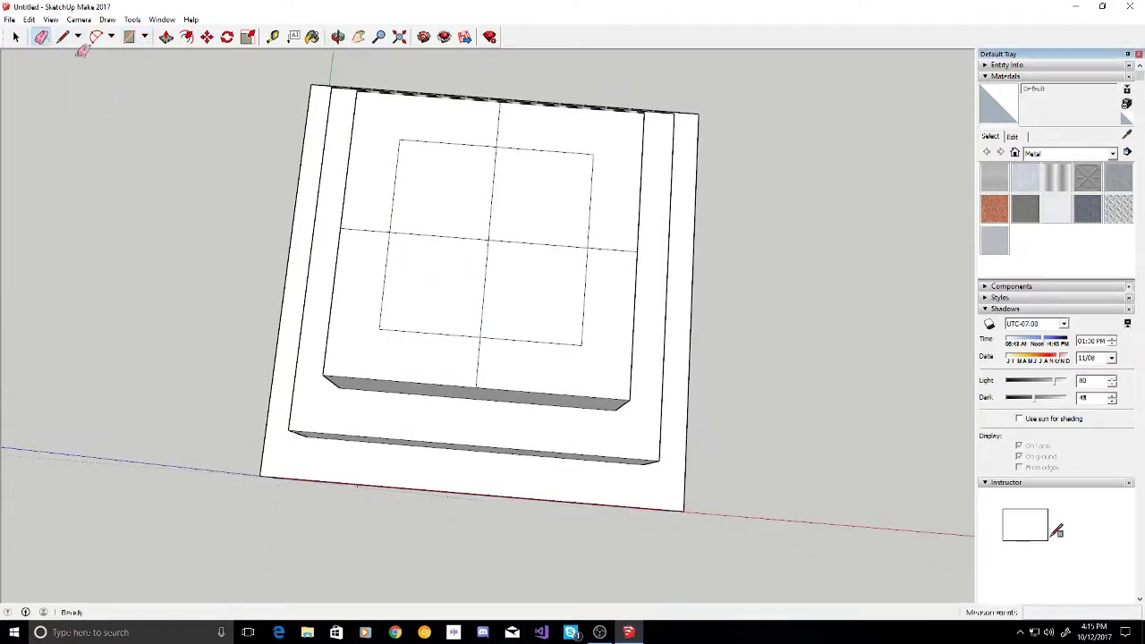
left_click(40, 36)
mouse_move(143, 90)
middle_mouse_down()
mouse_move(429, 280)
mouse_move(533, 237)
middle_mouse_up()
mouse_move(532, 237)
left_mouse_down()
mouse_move(454, 237)
mouse_move(465, 376)
left_mouse_up()
left_click_drag(599, 268, 616, 246)
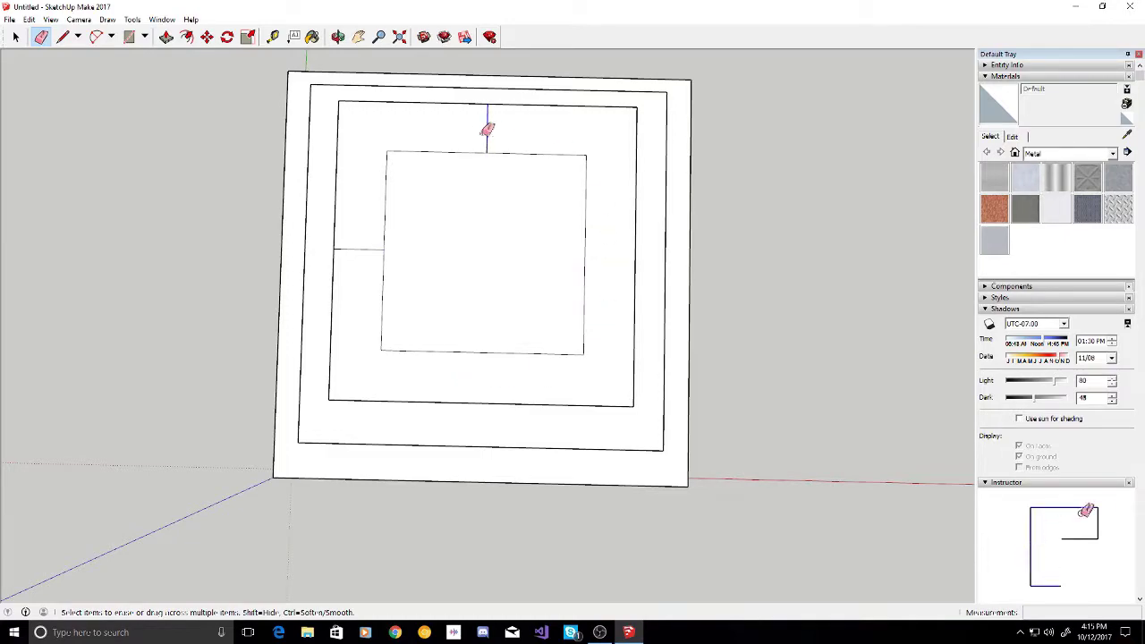
mouse_move(358, 226)
left_mouse_down()
mouse_move(360, 266)
mouse_move(465, 309)
left_mouse_up()
mouse_move(465, 309)
middle_mouse_down()
mouse_move(302, 159)
mouse_move(432, 327)
mouse_move(518, 164)
mouse_move(304, 243)
mouse_move(445, 391)
mouse_move(516, 396)
mouse_move(411, 371)
mouse_move(367, 271)
mouse_move(395, 333)
middle_mouse_up()
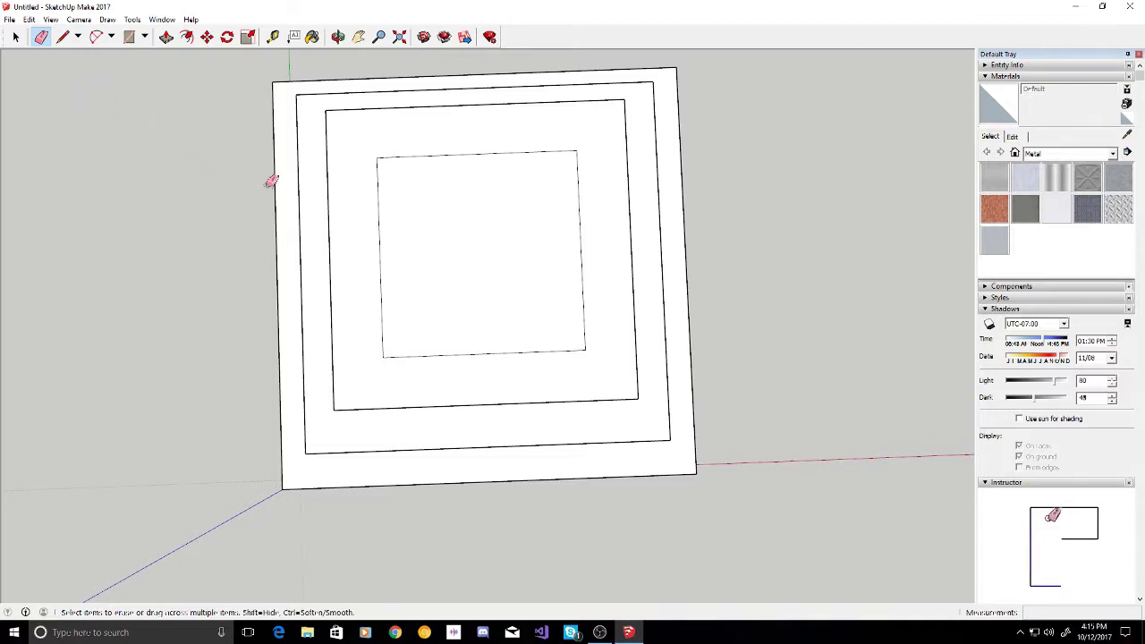
Extrude the inner square on the third tier upward by 10 mm with Push/Pull to form a fourth tier
mouse_move(276, 181)
middle_mouse_down()
mouse_move(313, 256)
mouse_move(623, 238)
mouse_move(467, 426)
mouse_move(84, 368)
mouse_move(187, 211)
mouse_move(493, 238)
mouse_move(575, 409)
mouse_move(275, 289)
mouse_move(276, 214)
mouse_move(414, 209)
mouse_move(493, 421)
mouse_move(589, 301)
mouse_move(256, 327)
mouse_move(421, 345)
mouse_move(638, 339)
mouse_move(271, 435)
mouse_move(644, 345)
mouse_move(402, 427)
middle_mouse_up()
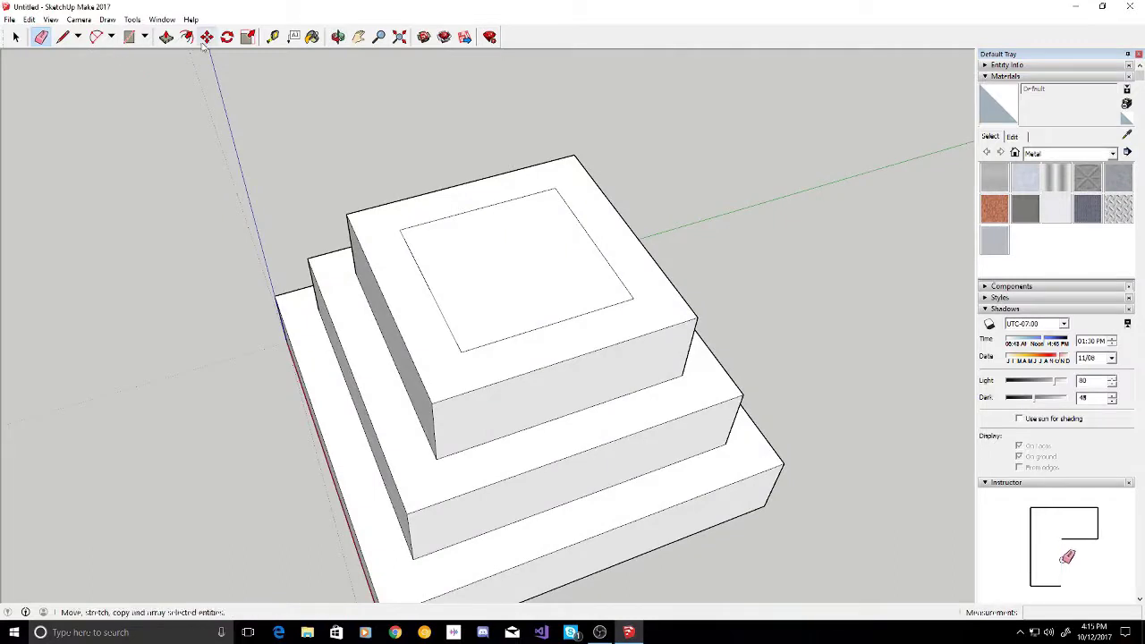
left_click(166, 36)
left_click_drag(529, 243, 524, 197)
Draw 5 mm lines straight inward on the fourth tier's top face from the midpoints of all four edges
middle_click_drag(465, 384, 366, 199)
key("l")
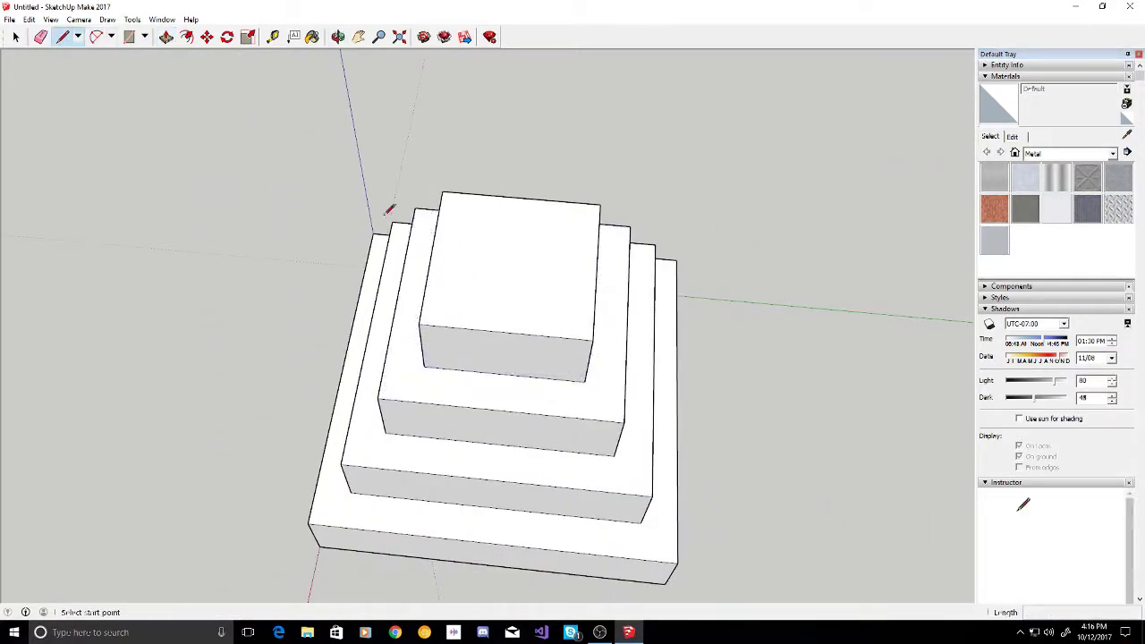
left_click(499, 330)
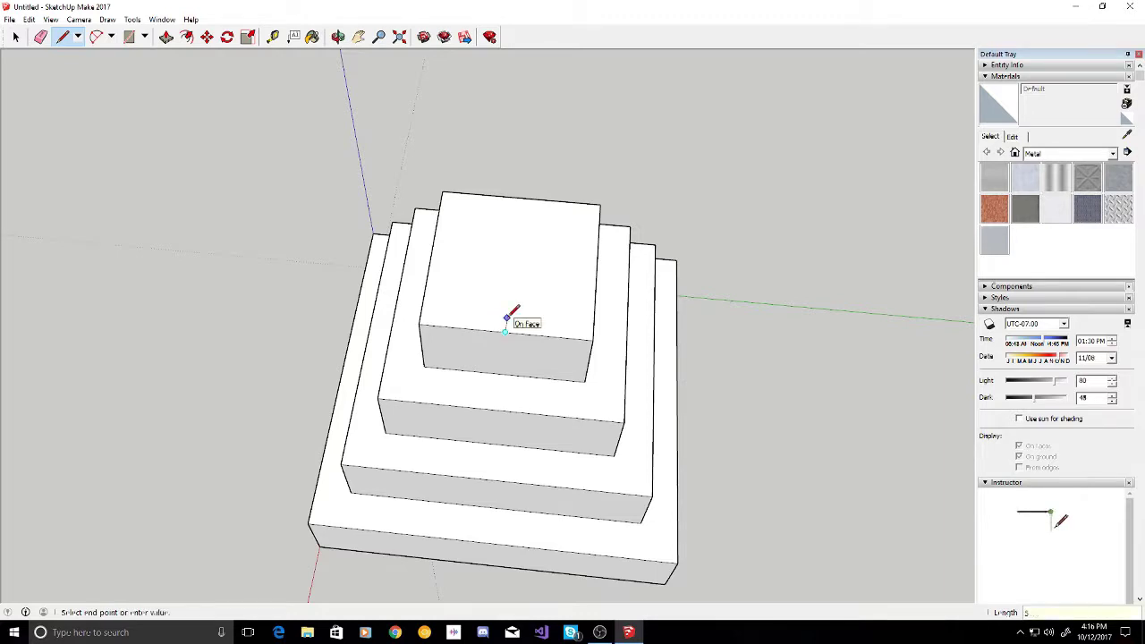
key("Escape")
left_click(597, 266)
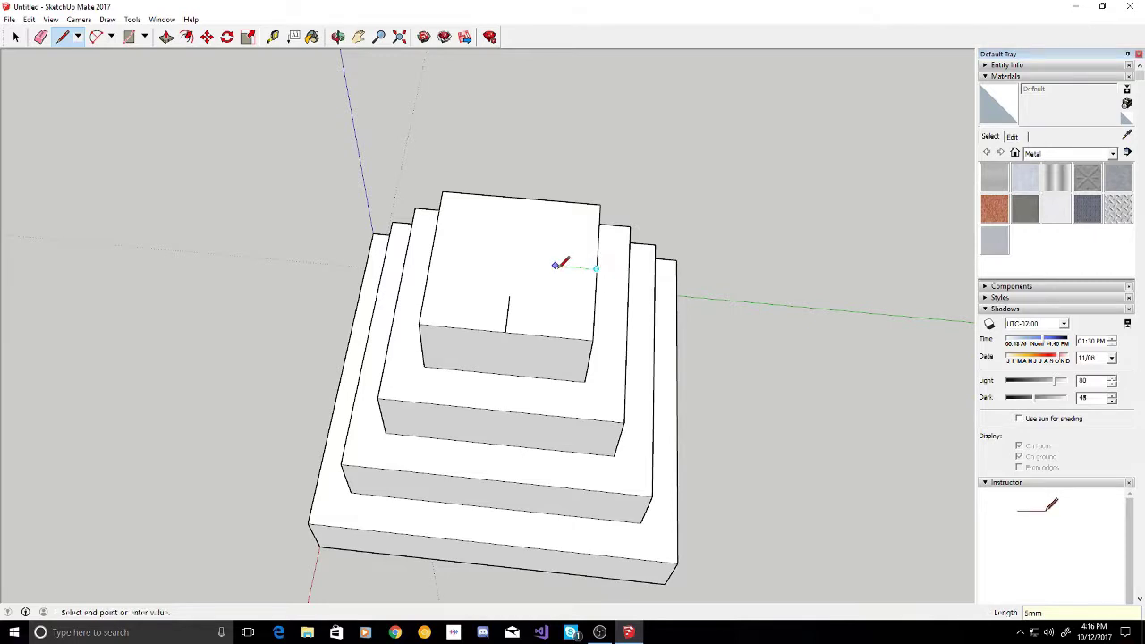
left_click(554, 266)
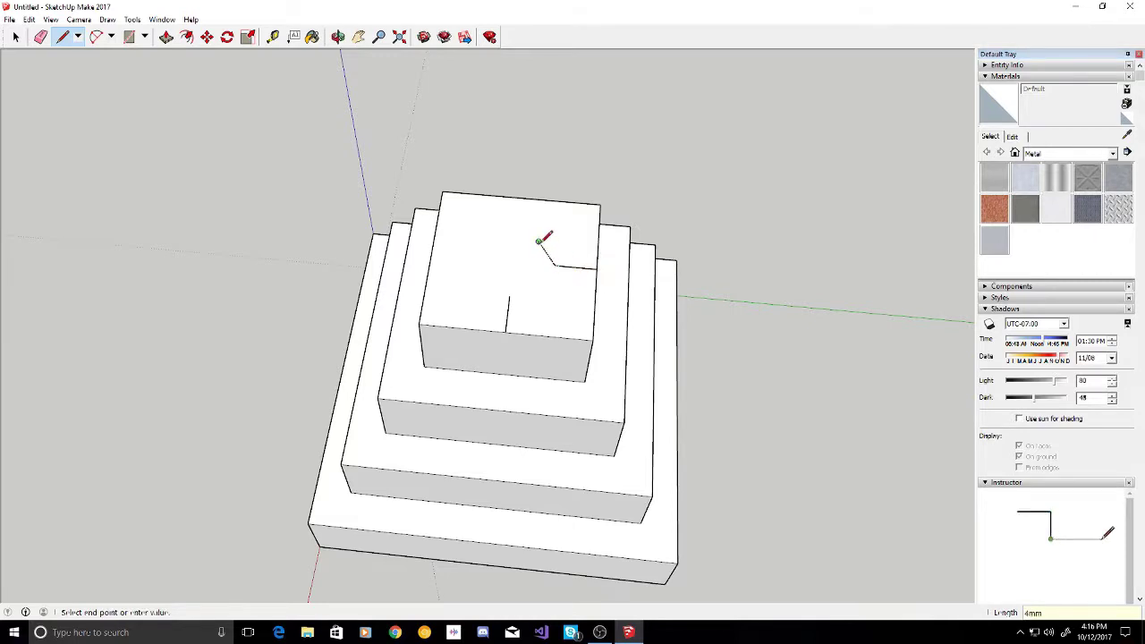
key("Escape")
key("Escape")
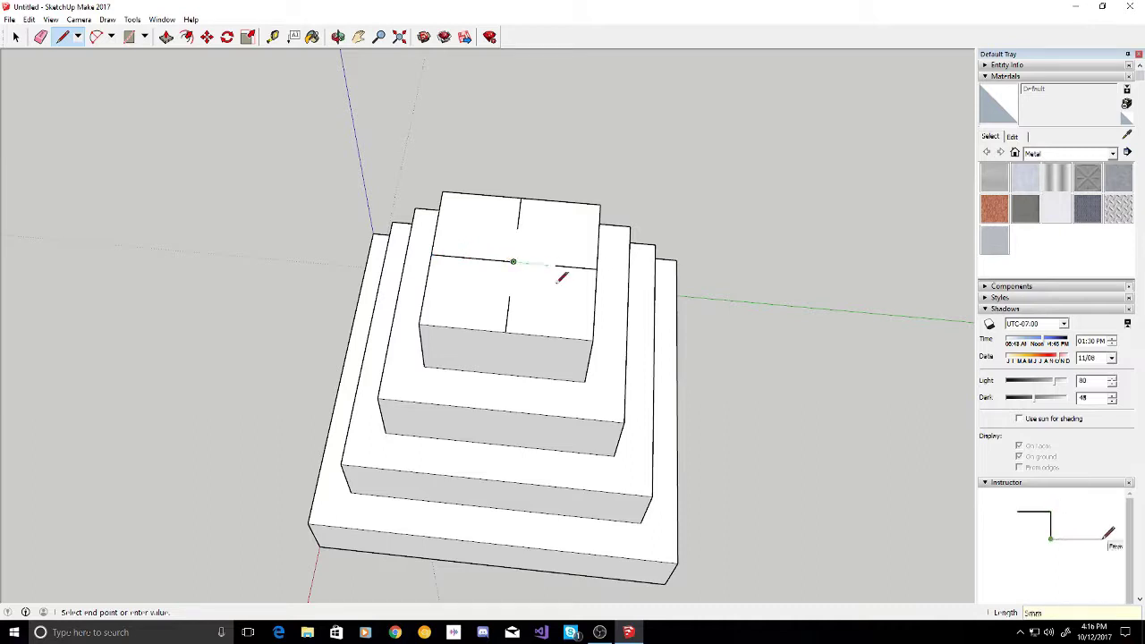
Draw four 5 x 5 mm rectangles on the fourth tier's top face between the inner ends of neighbouring guide lines
middle_click_drag(557, 277, 241, 51)
left_click(129, 36)
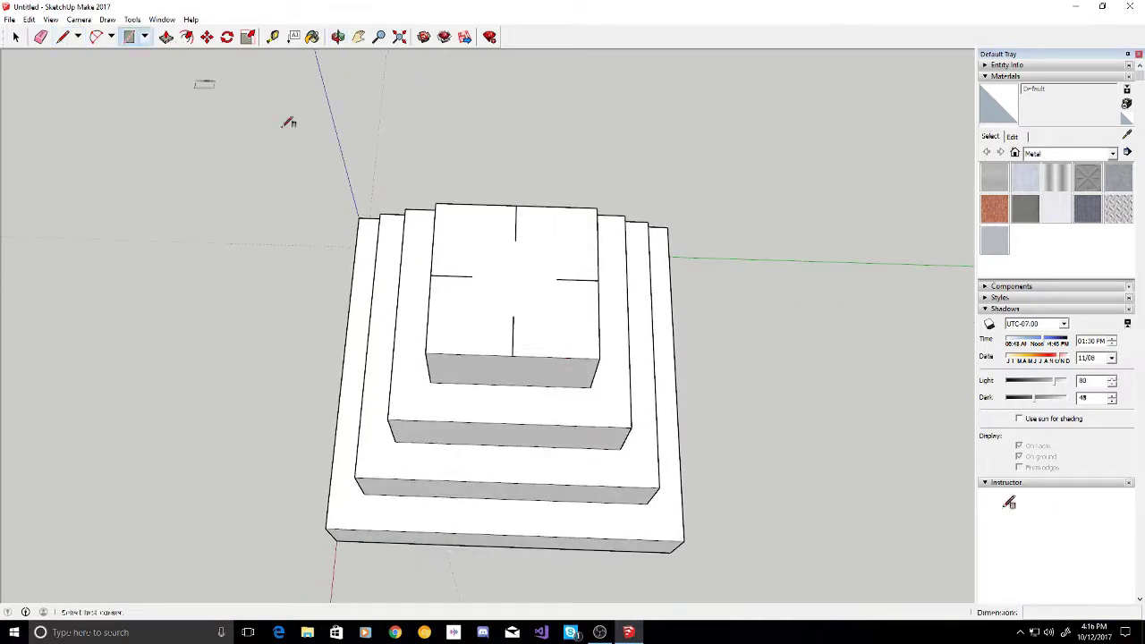
scroll(504, 301, "up", 3)
left_click(519, 335)
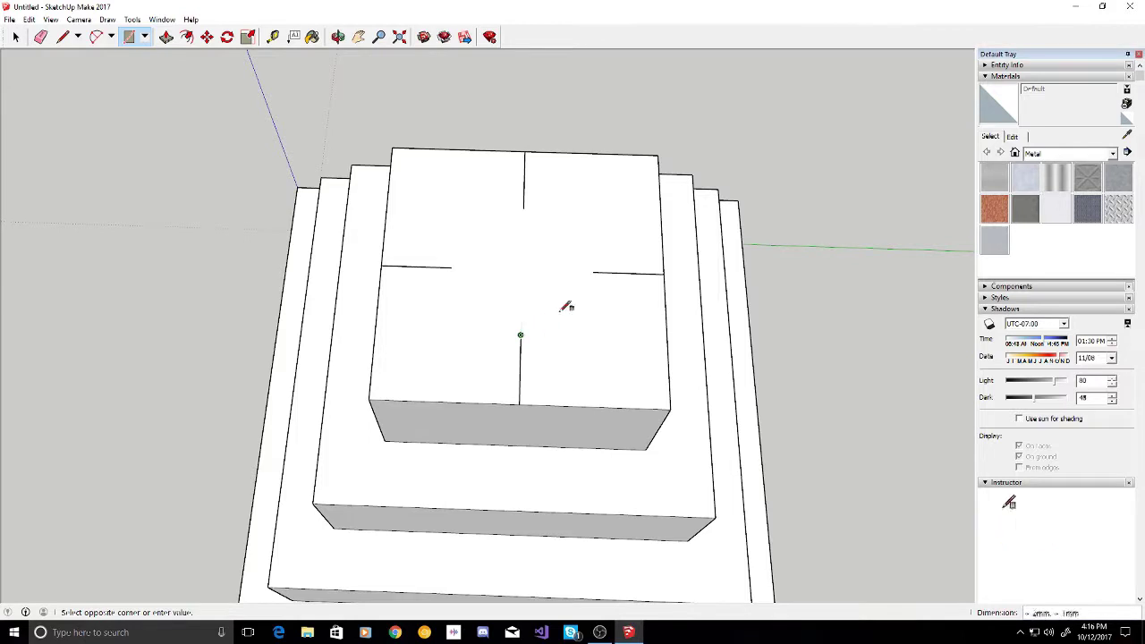
left_click(592, 270)
left_click(592, 271)
left_click(524, 210)
left_click(524, 208)
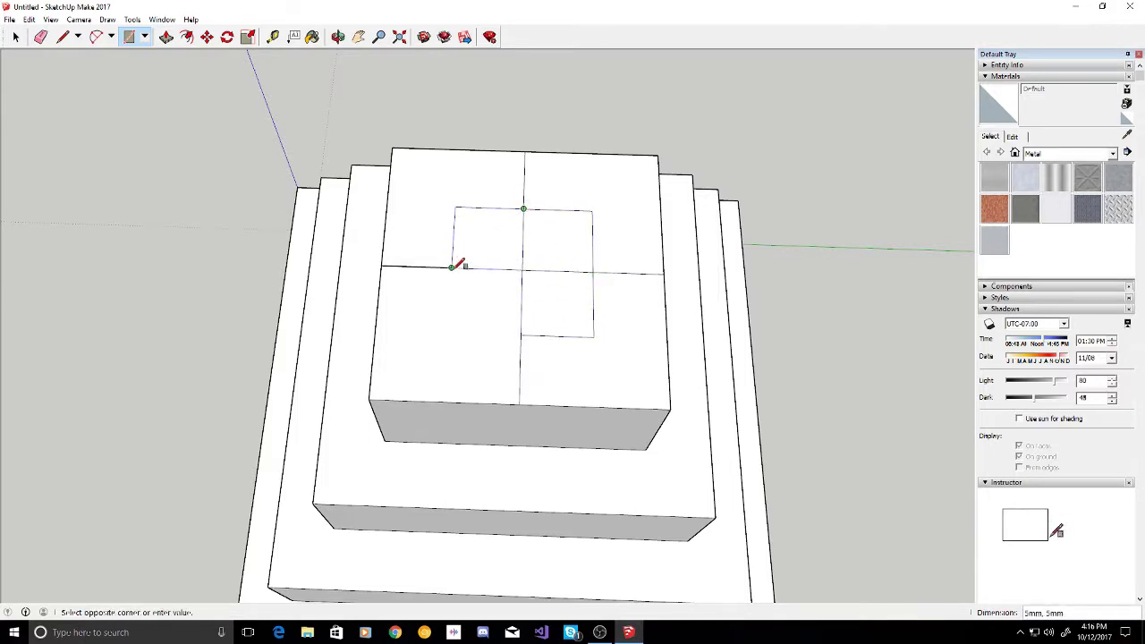
left_click(451, 267)
left_click(450, 268)
left_click(519, 336)
Erase the cross lines inside the small square and the four short guide lines around it on the fourth tier
left_click(40, 36)
mouse_move(465, 268)
middle_mouse_down()
mouse_move(585, 408)
mouse_move(507, 367)
middle_mouse_up()
left_click_drag(535, 318, 517, 394)
left_click(626, 336)
left_click(511, 431)
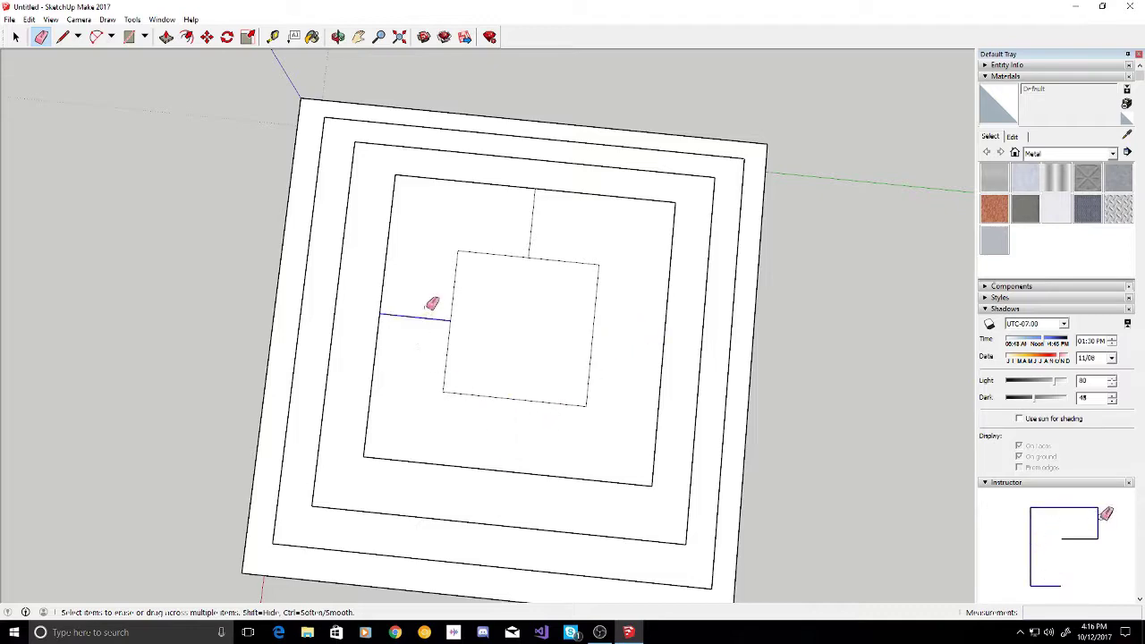
left_click(431, 308)
left_click(531, 229)
Extrude the inner square on the fourth tier upward by 10 mm with Push/Pull to form the fifth tier
mouse_move(593, 332)
middle_mouse_down()
mouse_move(582, 352)
mouse_move(294, 147)
middle_mouse_up()
key("p")
middle_click_drag(511, 304, 521, 238)
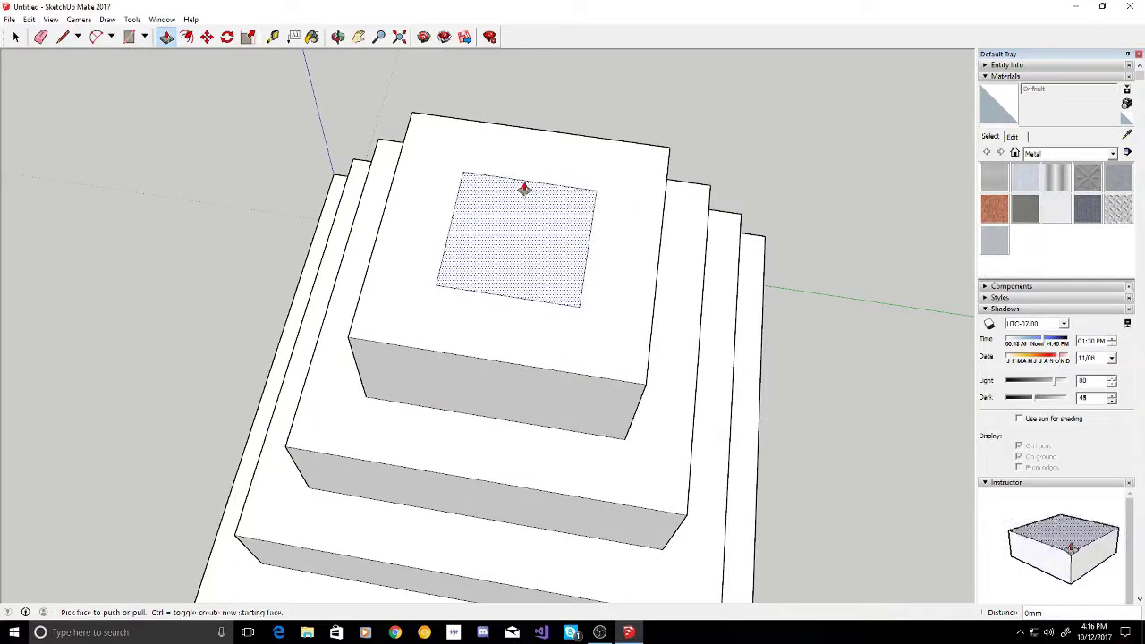
mouse_move(523, 198)
left_mouse_down()
mouse_move(511, 211)
mouse_move(519, 181)
left_mouse_up()
type("10")
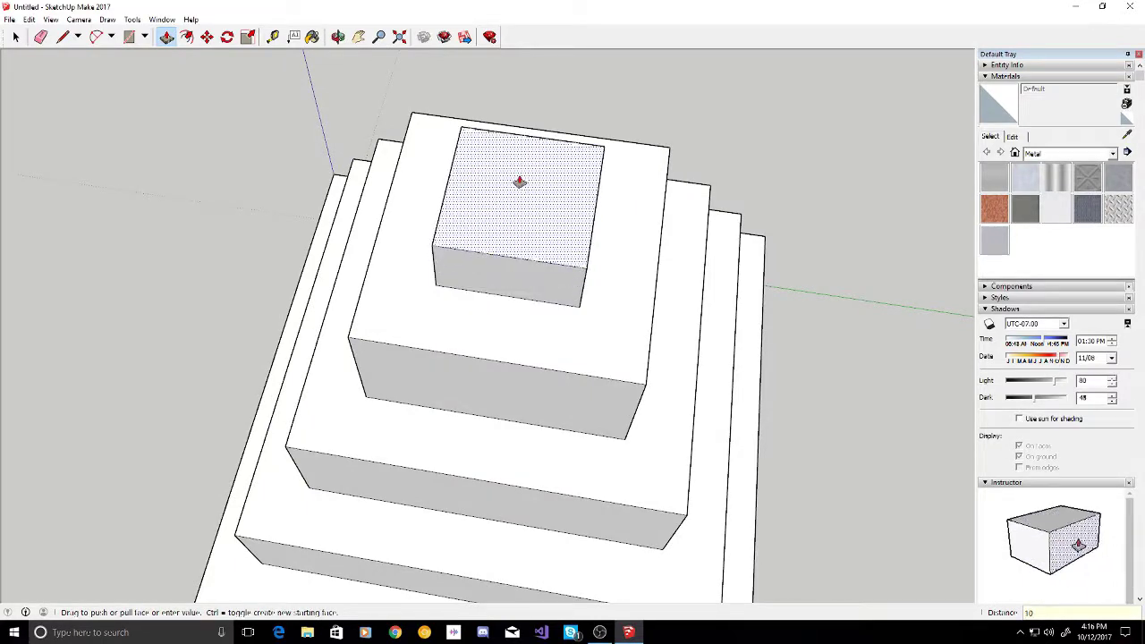
key("Return")
Delete the bottom face of the pyramid's base to expose the hollow interior
middle_click_drag(511, 289, 438, 416)
scroll(437, 462, "up", 5)
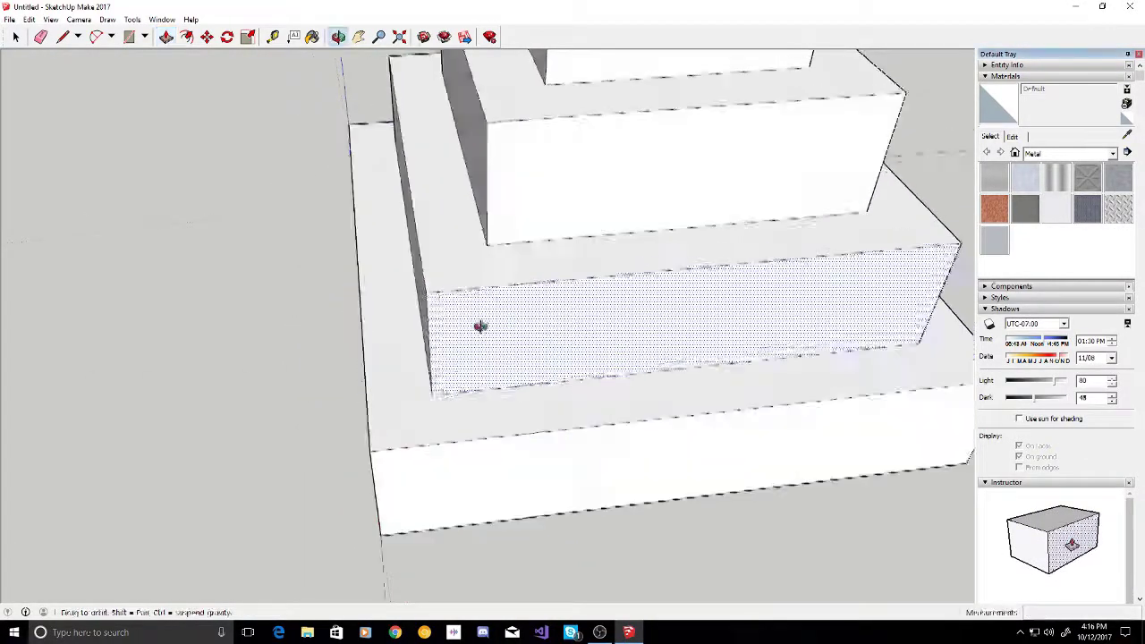
left_click_drag(441, 321, 549, 264)
middle_click_drag(549, 264, 197, 160)
left_click(16, 36)
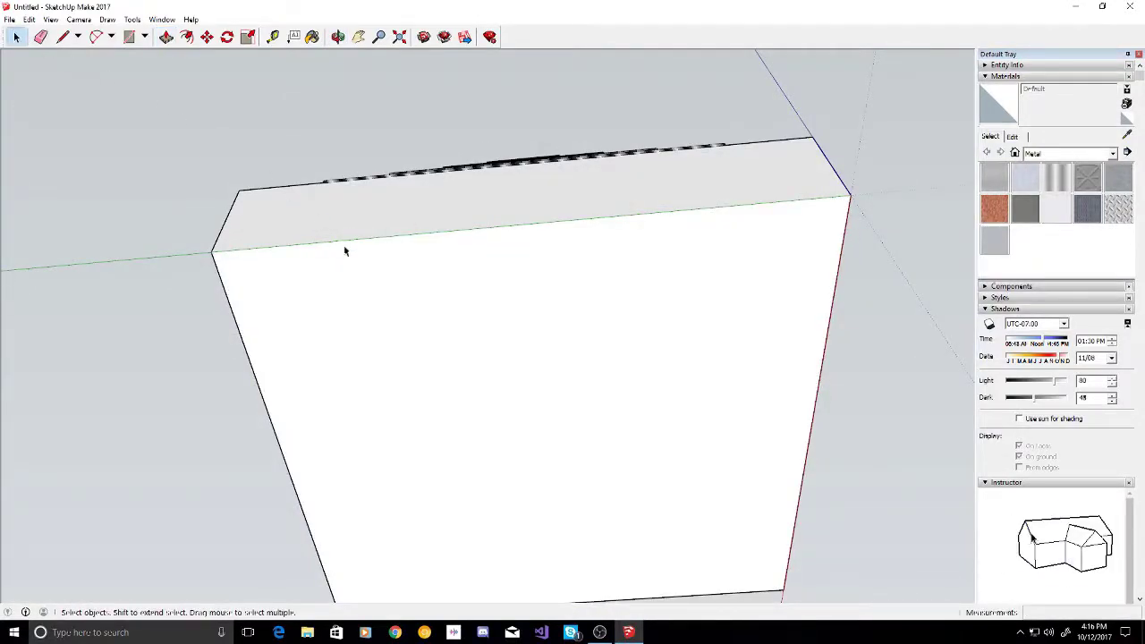
middle_click_drag(414, 304, 396, 153)
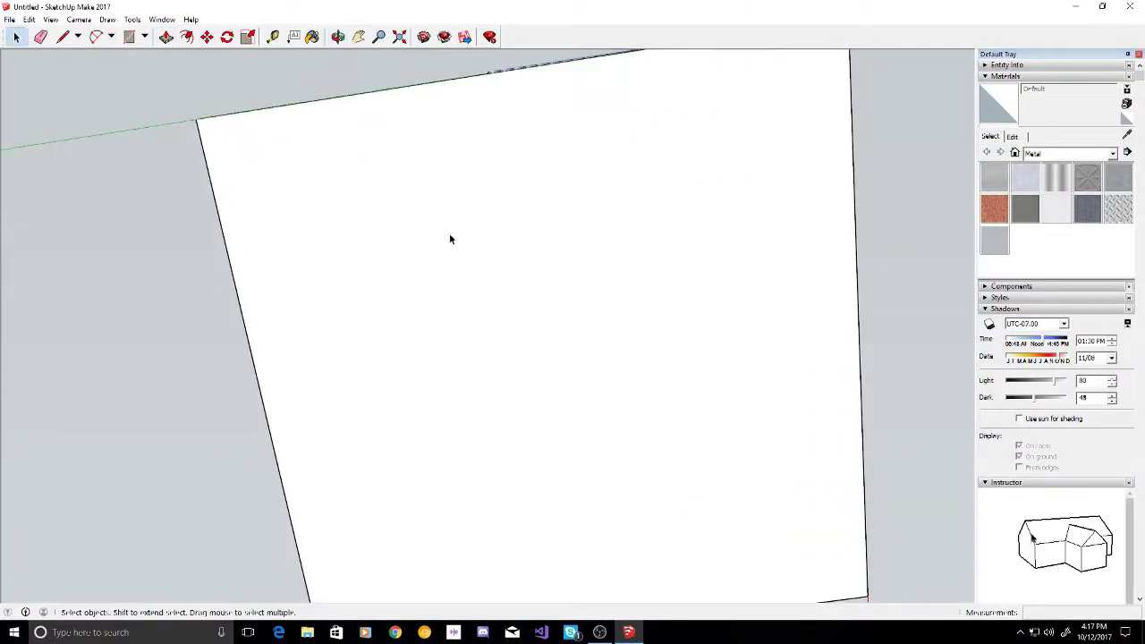
left_click(449, 236)
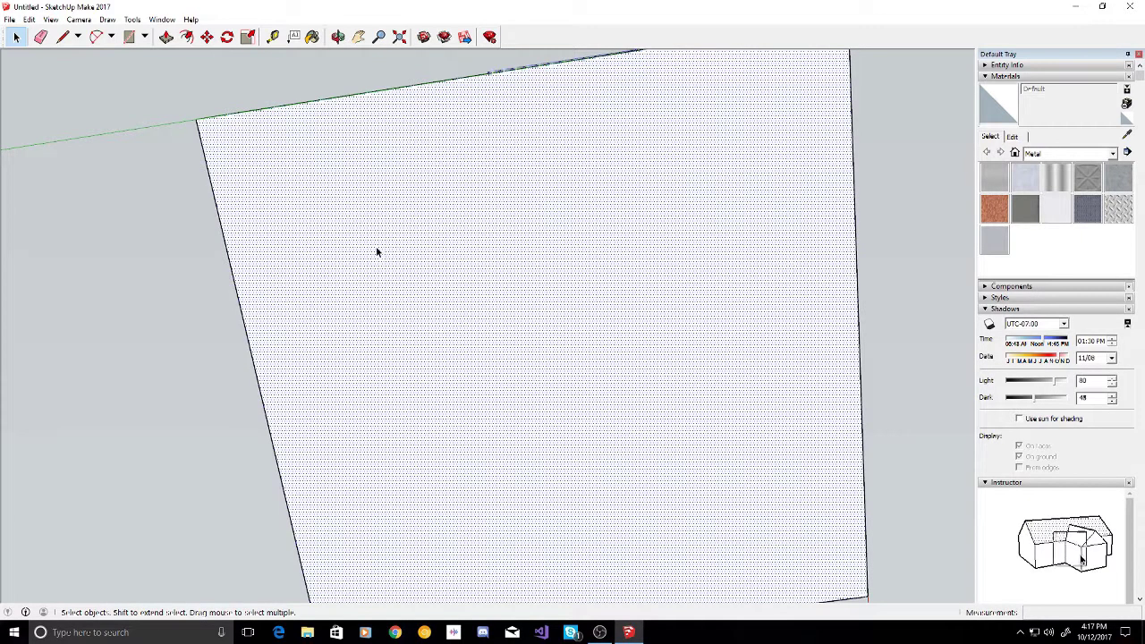
key("Delete")
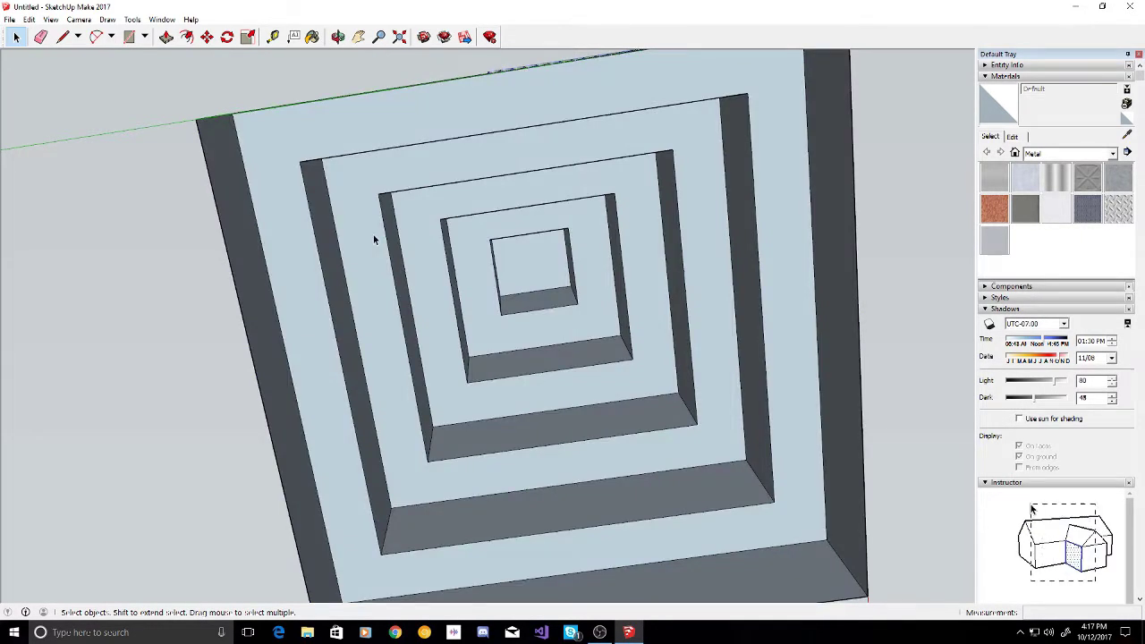
Draw sloped lines joining the fifth tier's top corners to the fourth tier's top corners on one side to close a slanted face
middle_click_drag(409, 202, 581, 152)
left_click(62, 37)
middle_click_drag(528, 304, 537, 245)
left_click(581, 143)
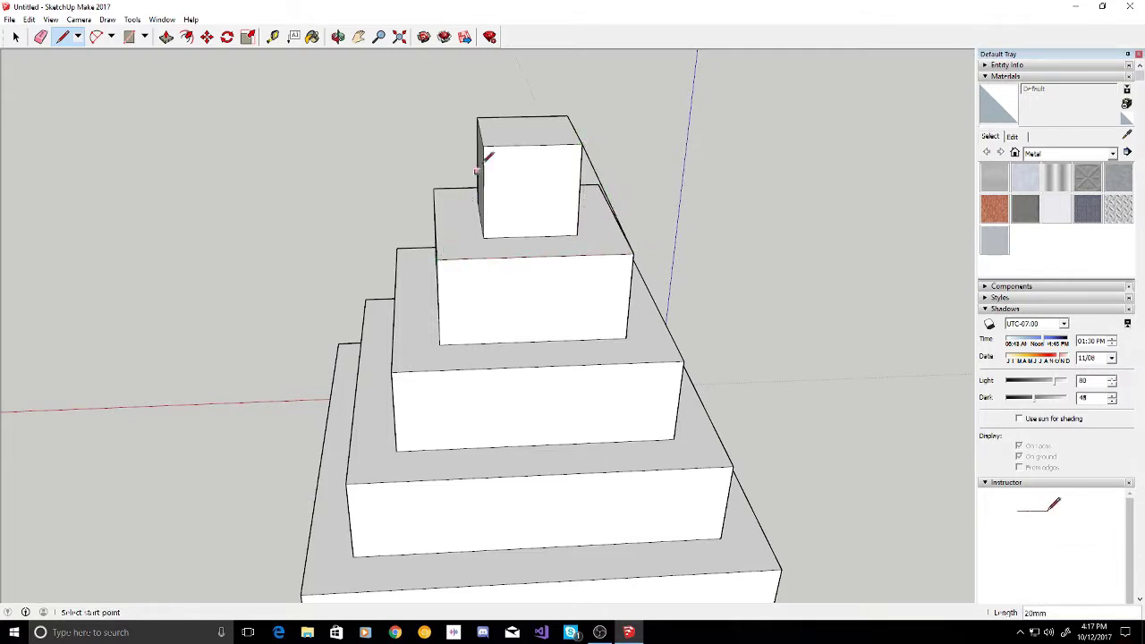
left_click(438, 258)
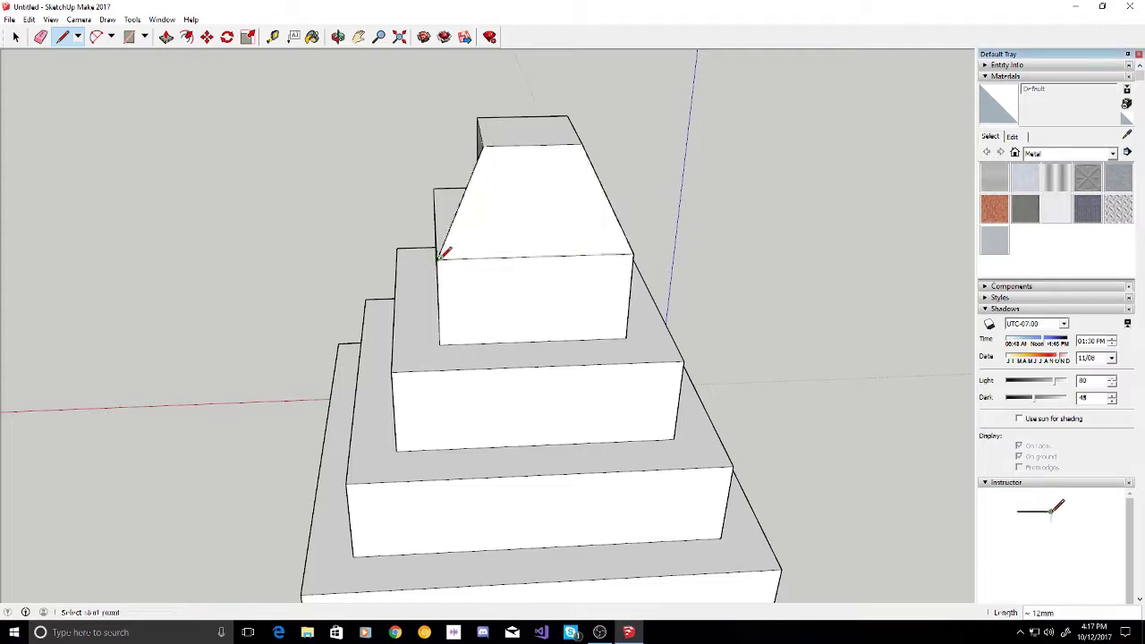
Join the remaining top corners of the fifth and fourth tiers with sloped lines, closing the other slanted faces
middle_click_drag(445, 247, 575, 134)
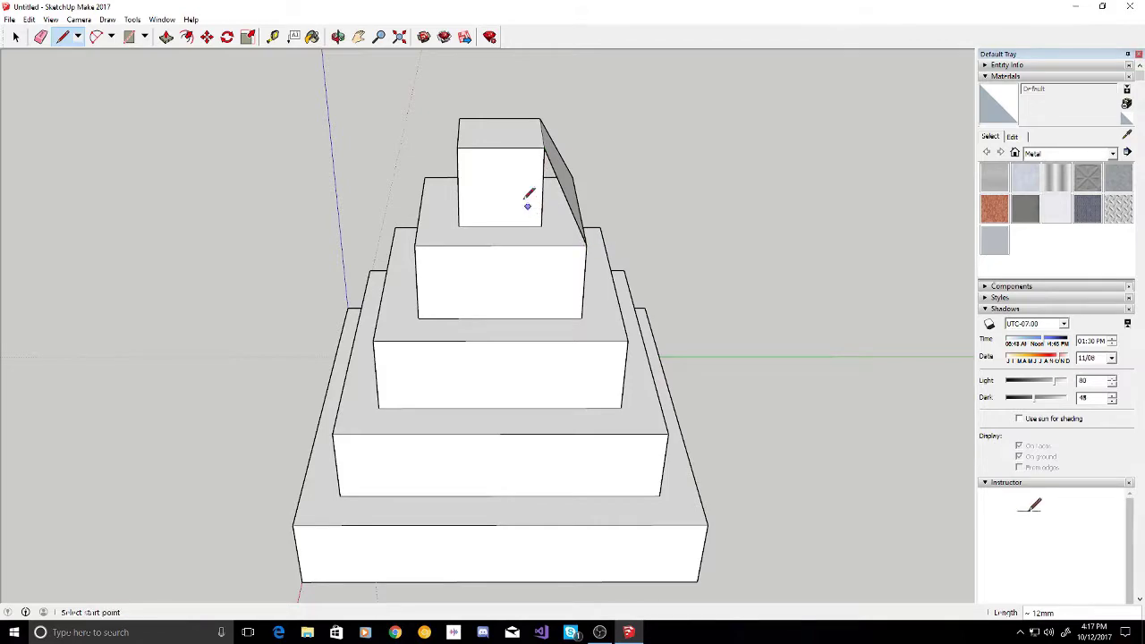
left_click(415, 245)
left_click(458, 145)
middle_click_drag(462, 141, 583, 243)
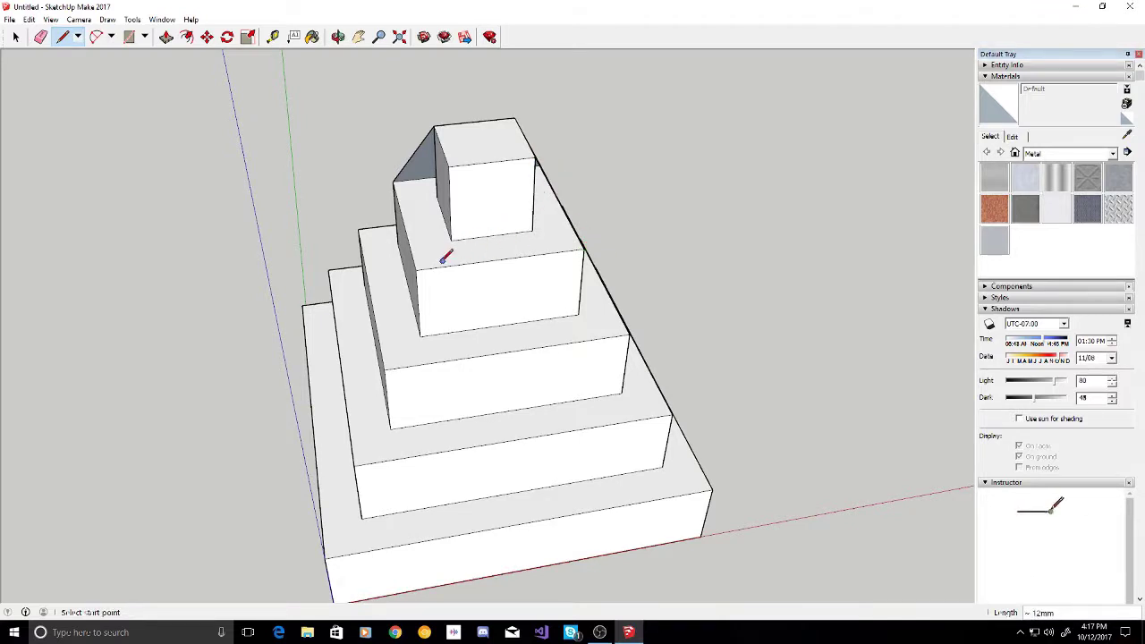
left_click(448, 166)
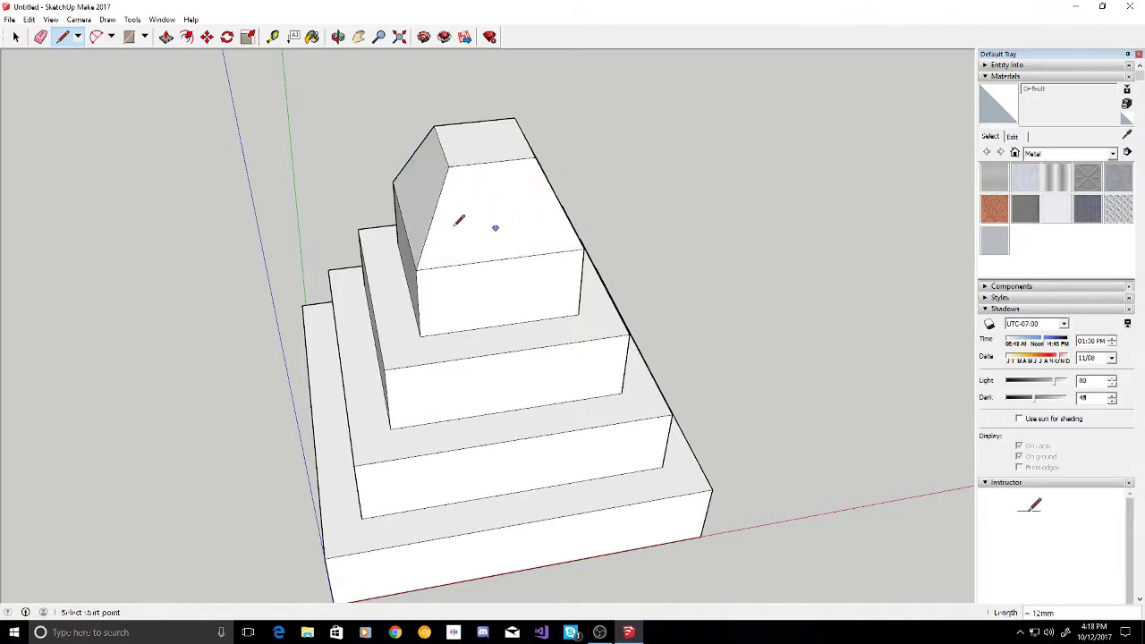
Draw sloped lines between the fourth tier's top corners and the third tier's top corners to close the slanted faces all around
middle_click_drag(439, 215, 400, 259)
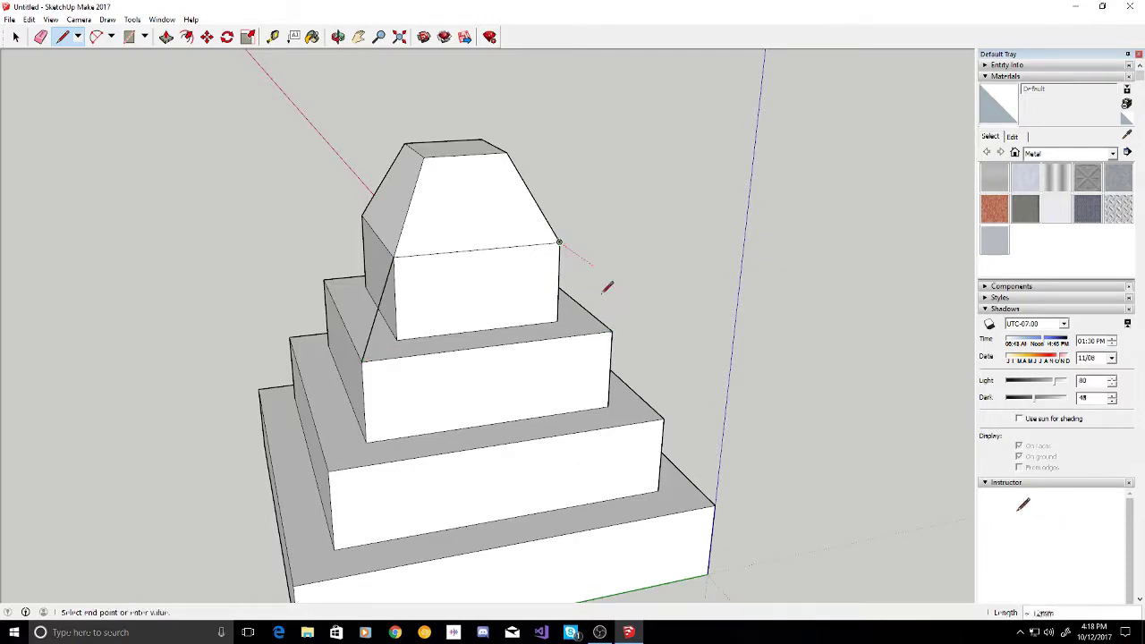
left_click(612, 330)
middle_click_drag(613, 330, 362, 347)
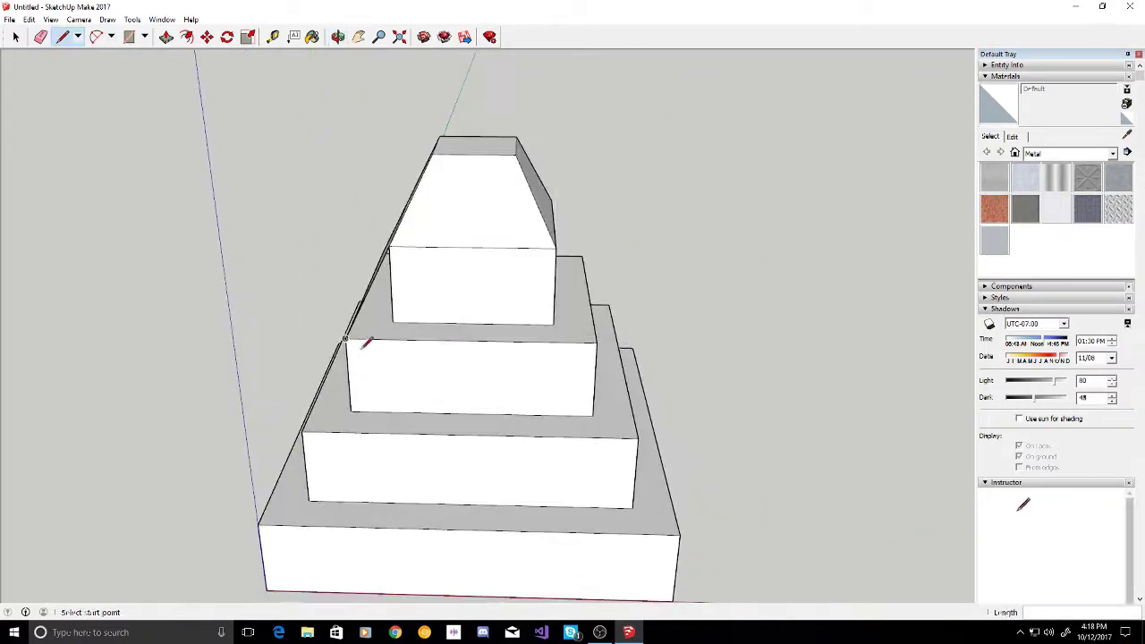
left_click(390, 248)
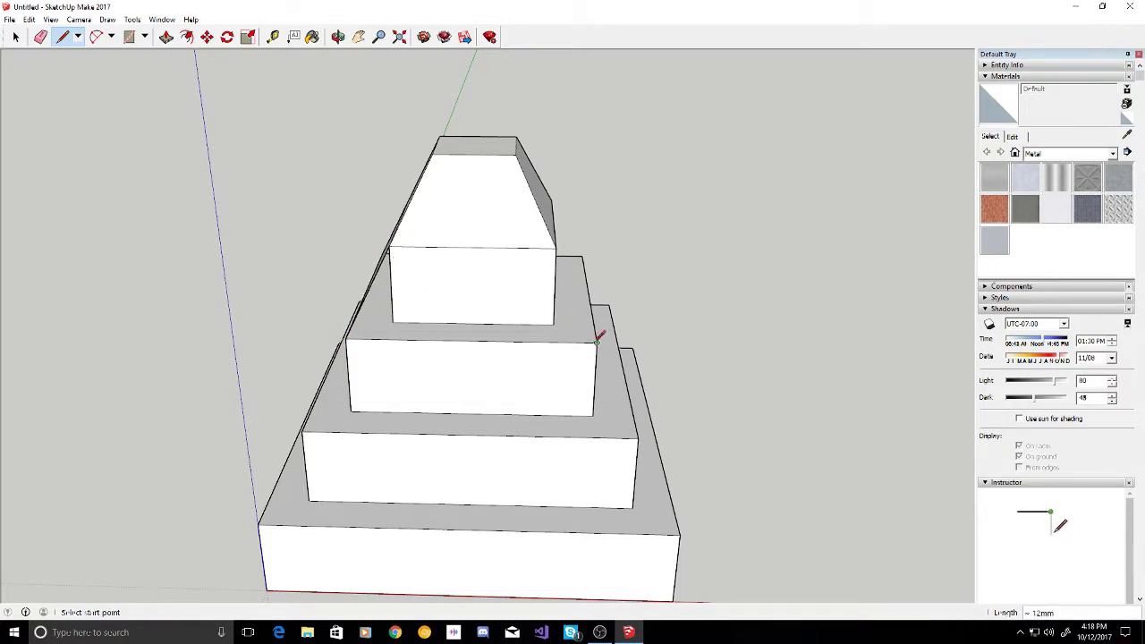
left_click(556, 248)
middle_click_drag(556, 248, 306, 376)
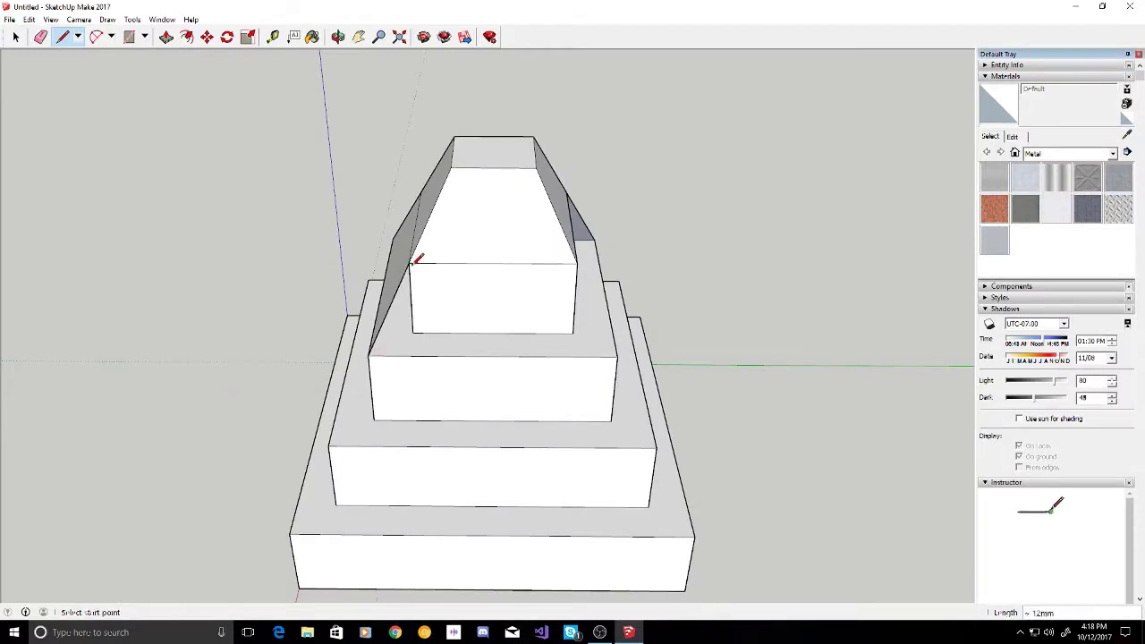
left_click(616, 356)
left_click(578, 259)
Draw sloped lines joining the third tier's top corners to the second tier's top corners, closing the slanted faces all around
middle_click_drag(690, 312, 573, 425)
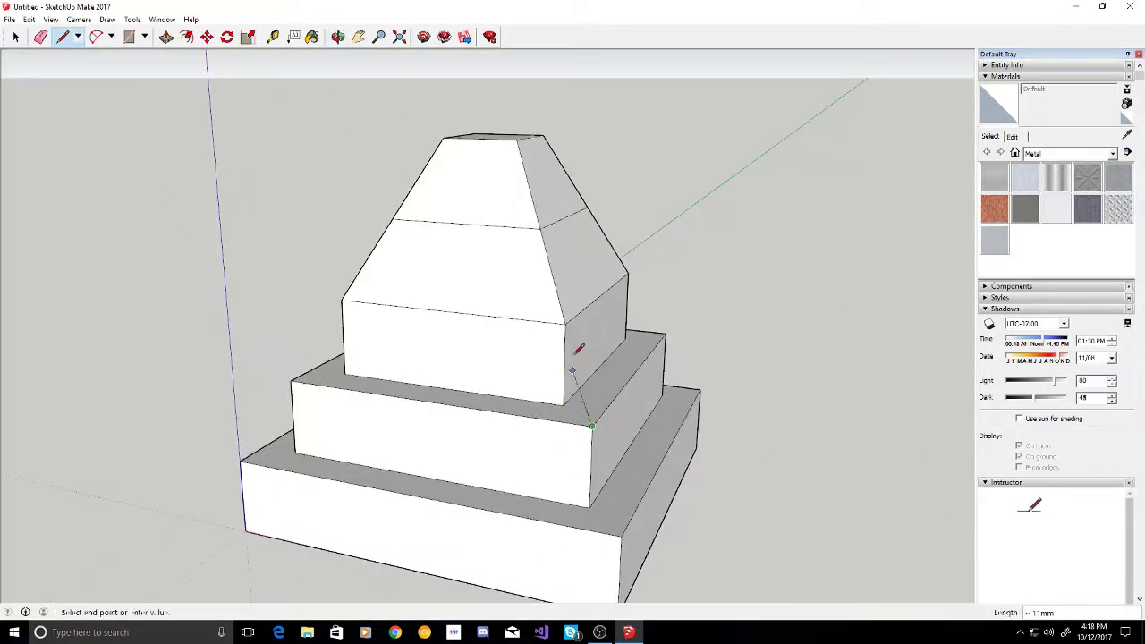
middle_click_drag(696, 352, 401, 324)
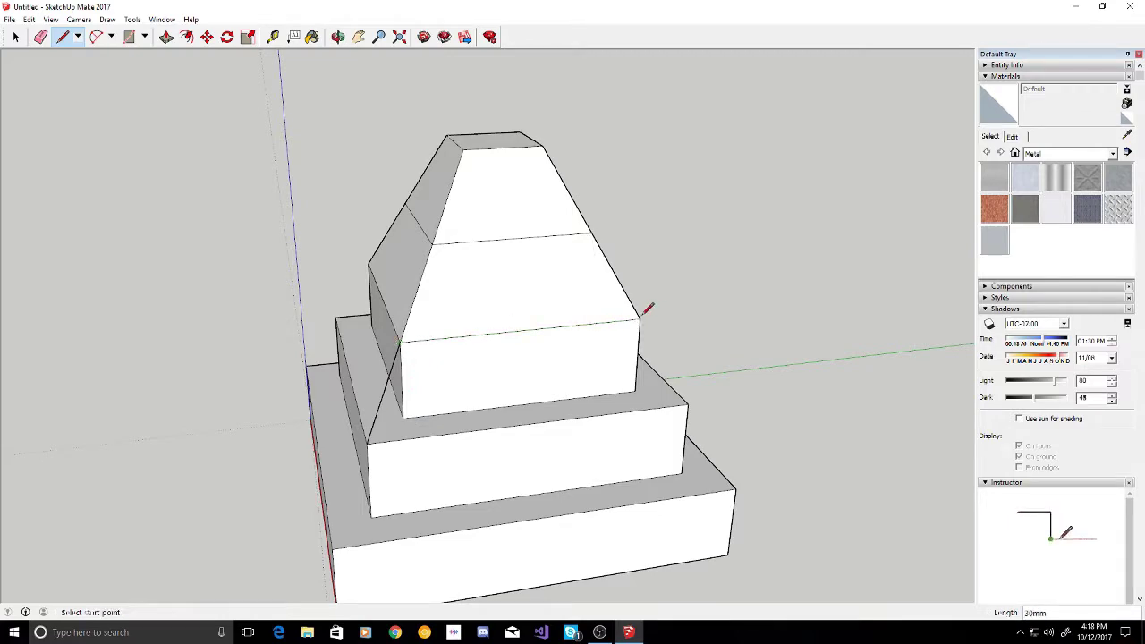
left_click(688, 405)
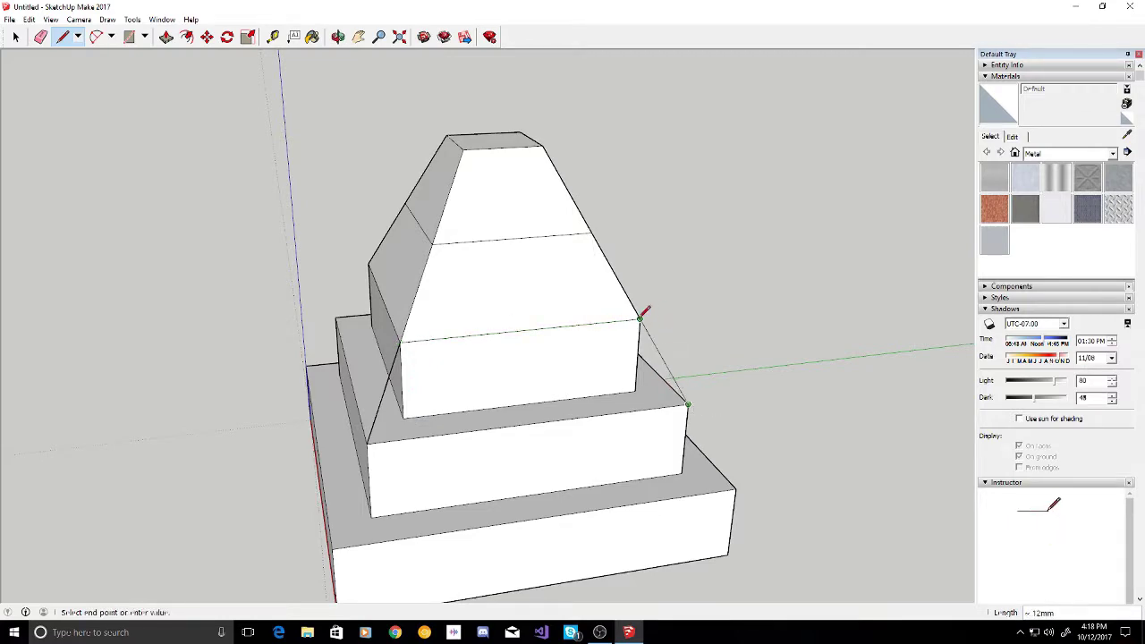
left_click(641, 317)
middle_click_drag(641, 317, 391, 429)
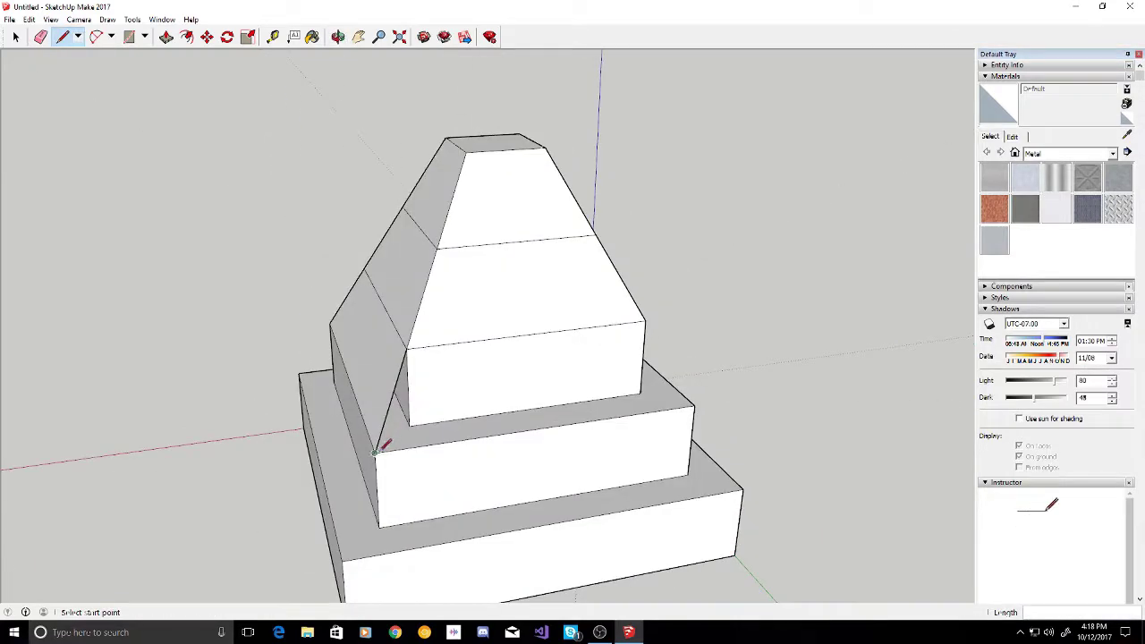
left_click(375, 452)
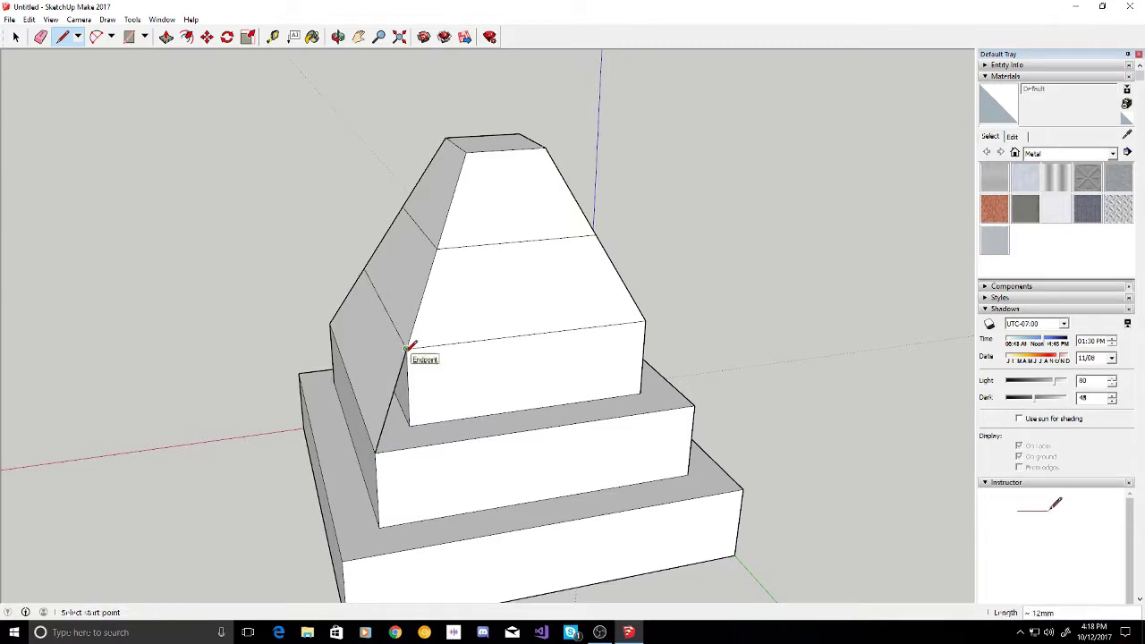
left_click(694, 405)
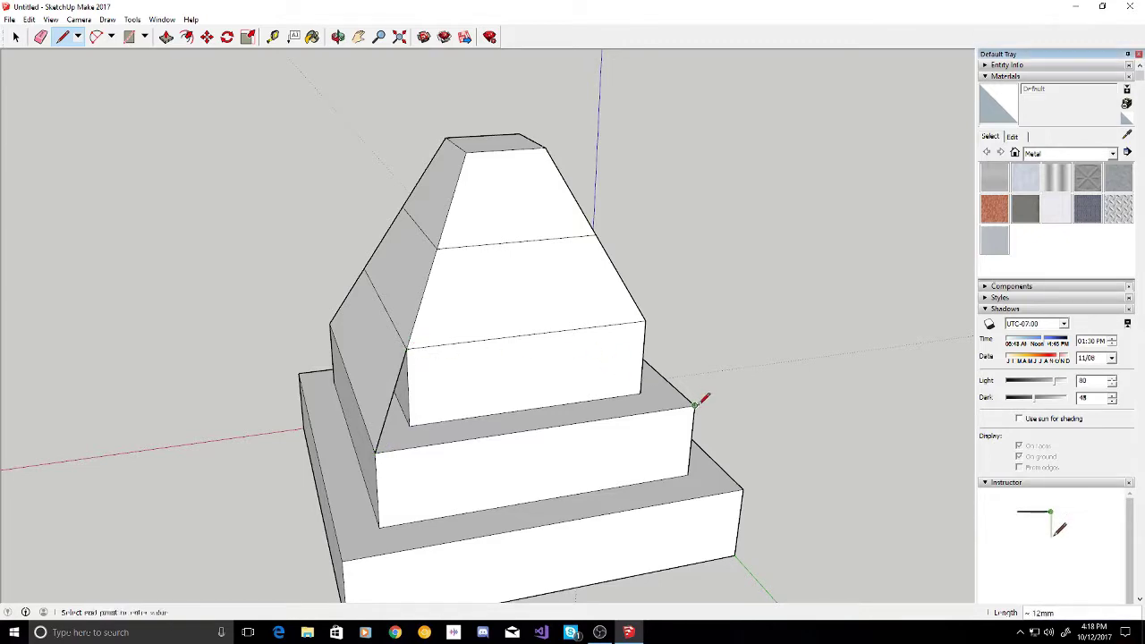
left_click(643, 319)
middle_click_drag(643, 319, 391, 435)
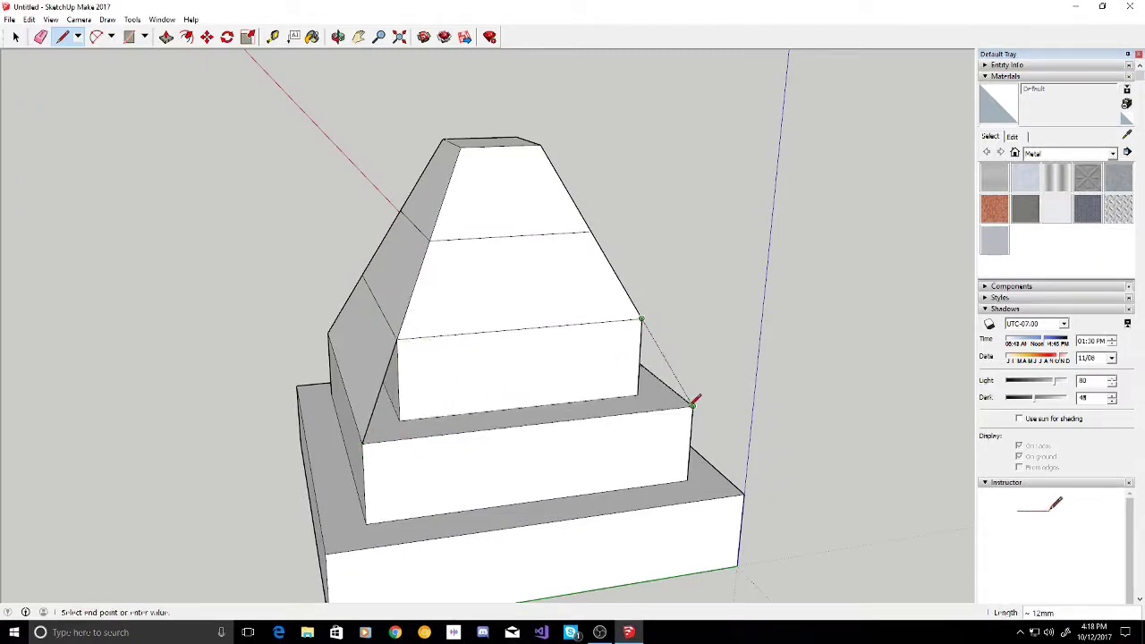
key("Escape")
Draw sloped lines joining the second tier's top corners to the base tier's top corners, closing the remaining slanted faces
middle_click_drag(683, 385, 427, 460)
left_click(427, 458)
middle_click_drag(723, 419, 605, 373)
left_click(632, 368)
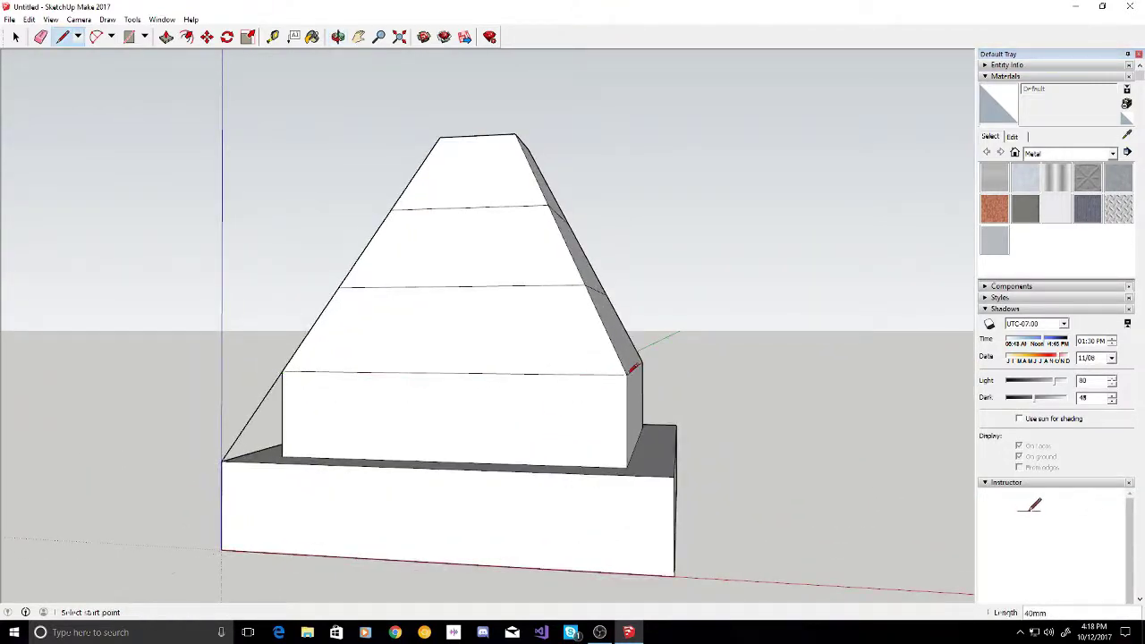
left_click(675, 474)
middle_click_drag(675, 473, 420, 460)
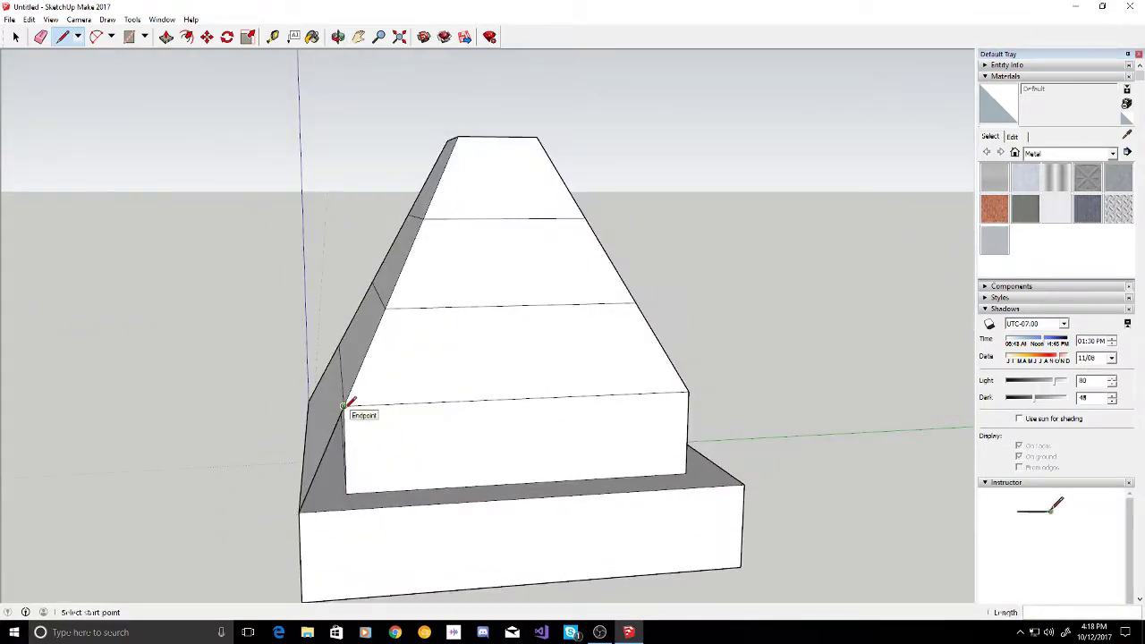
left_click(688, 392)
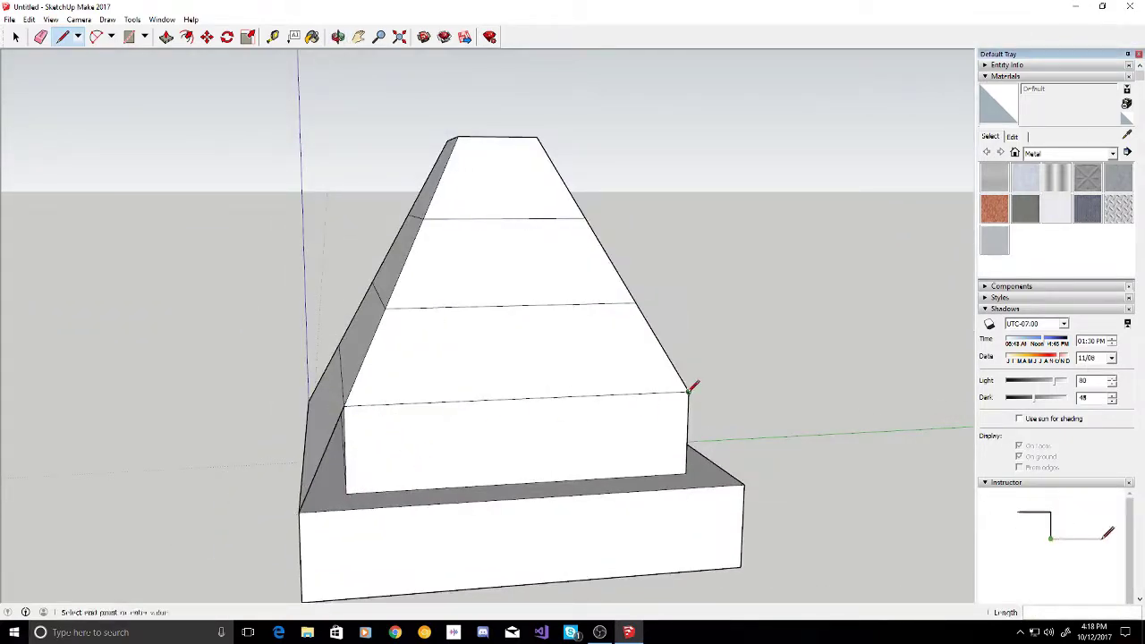
left_click(743, 484)
mouse_move(743, 484)
middle_mouse_down()
mouse_move(482, 487)
mouse_move(590, 432)
mouse_move(626, 428)
middle_mouse_up()
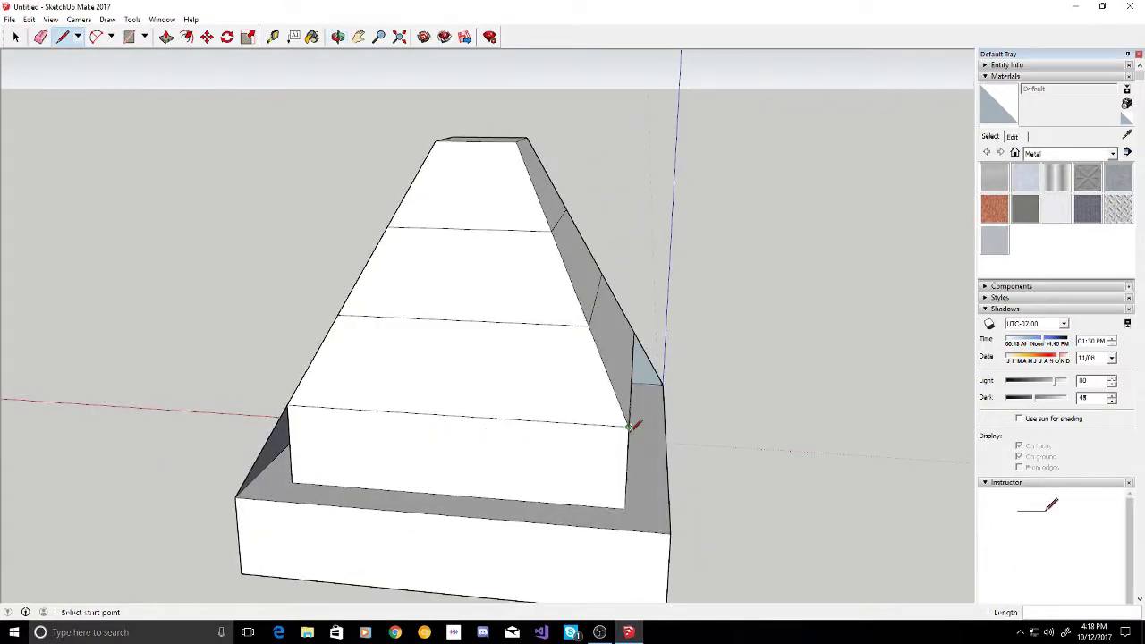
left_click(675, 529)
mouse_move(739, 488)
middle_mouse_down()
mouse_move(383, 373)
mouse_move(470, 332)
mouse_move(664, 414)
mouse_move(331, 417)
mouse_move(652, 424)
mouse_move(605, 403)
mouse_move(721, 400)
mouse_move(459, 519)
mouse_move(503, 366)
mouse_move(488, 179)
mouse_move(427, 421)
mouse_move(376, 224)
middle_mouse_up()
Draw two crossing lines between the midpoints of opposite edges of the pyramid's top face, dividing it into four squares
key("F2")
scroll(516, 318, "up", 1)
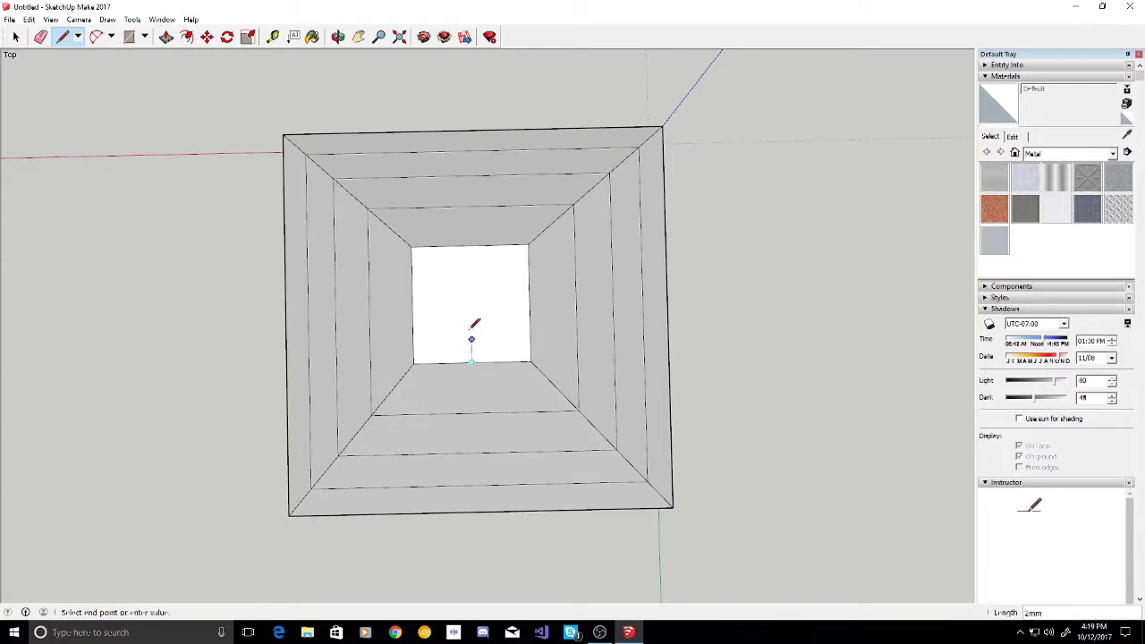
left_click(471, 245)
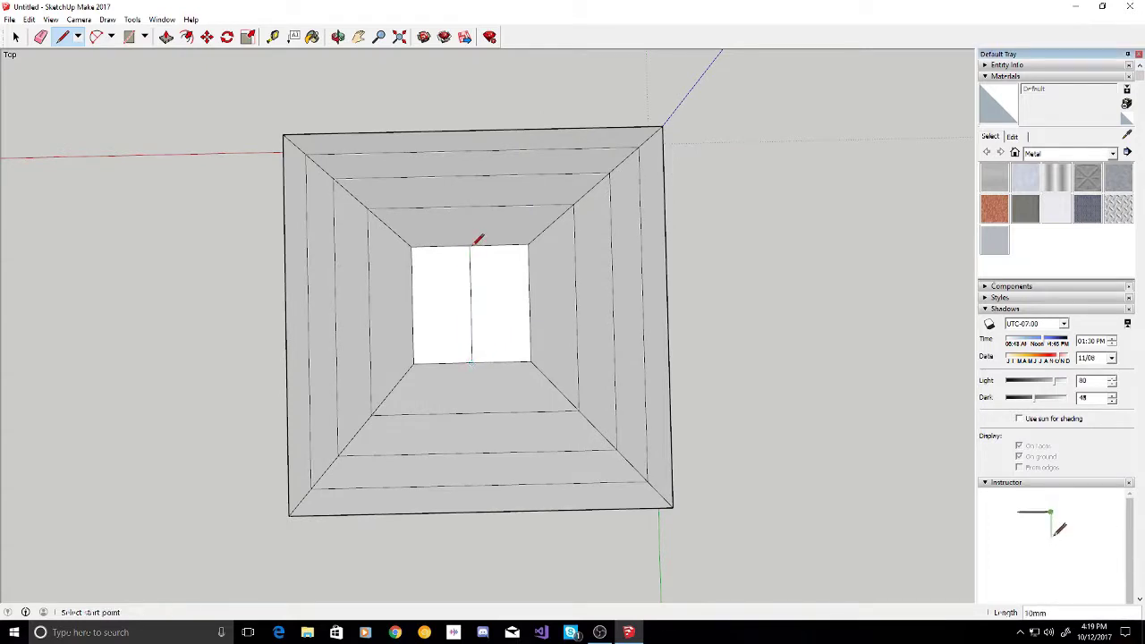
left_click(412, 305)
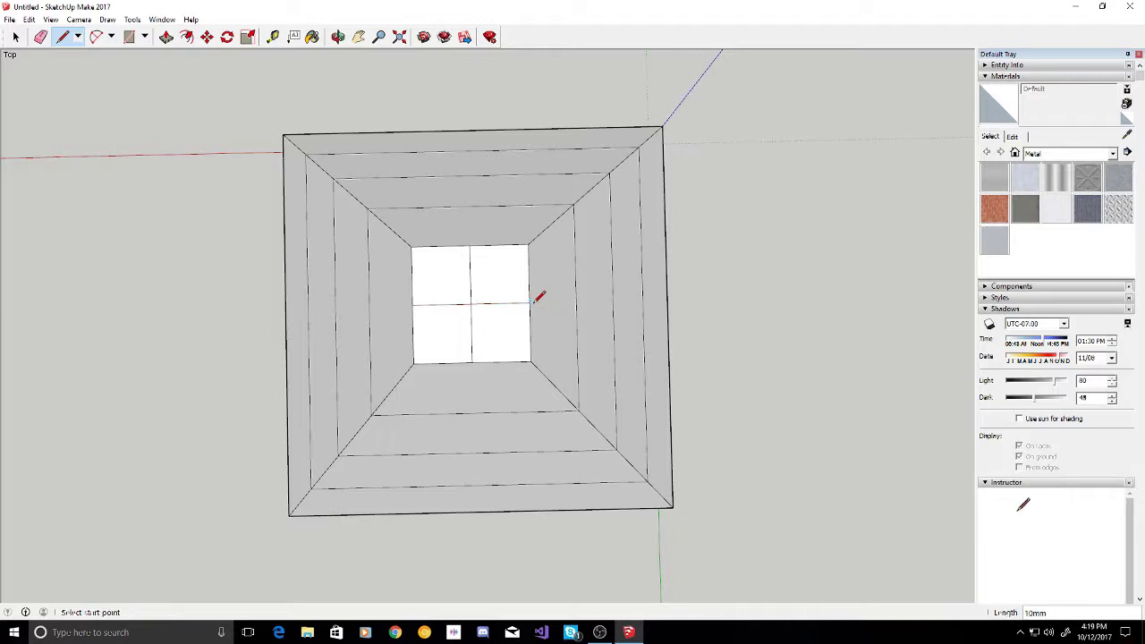
Try to move the centre intersection of the divided top face straight up to form a pointed peak
middle_click_drag(438, 373, 276, 77)
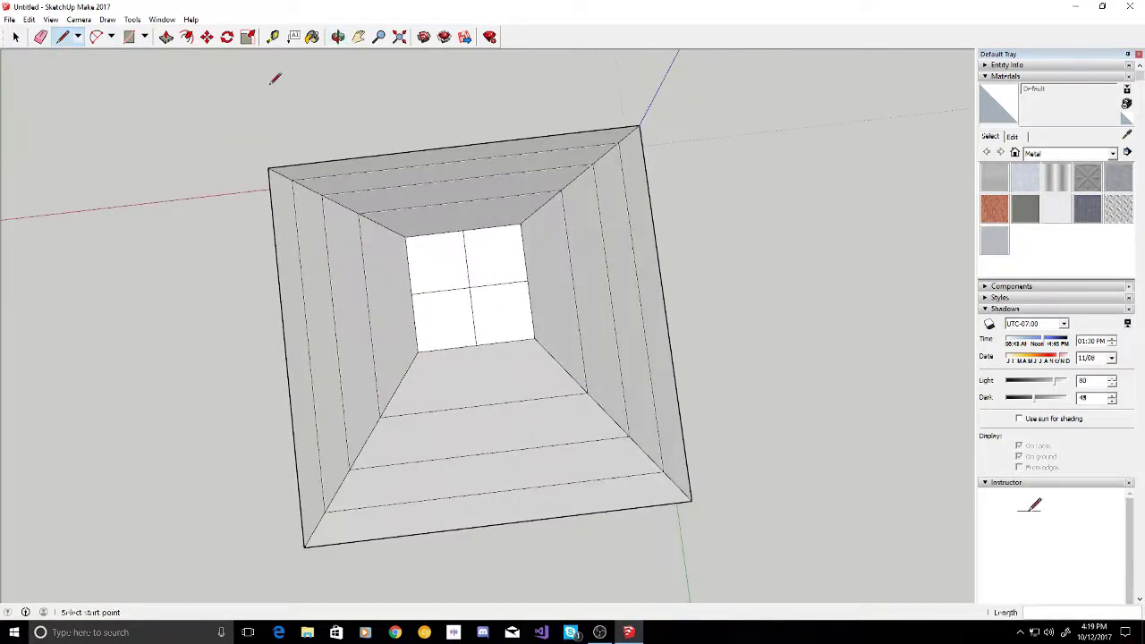
left_click(205, 37)
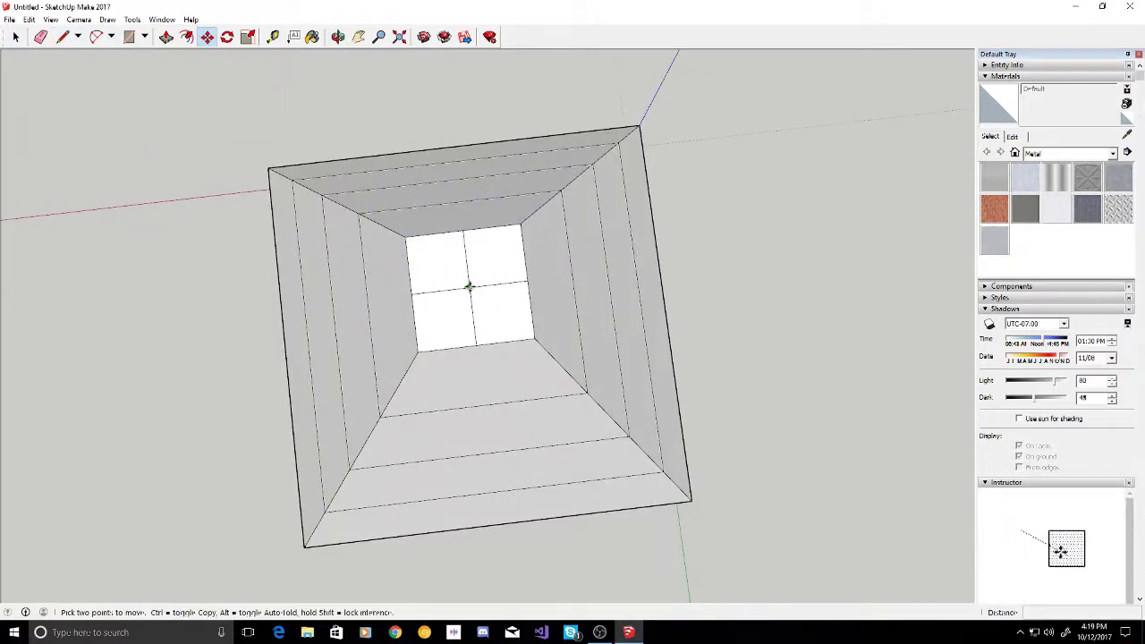
middle_click_drag(473, 297, 485, 57)
mouse_move(477, 55)
left_mouse_down()
mouse_move(462, 62)
mouse_move(580, 46)
mouse_move(475, 77)
left_mouse_up()
middle_click_drag(475, 77, 513, 355)
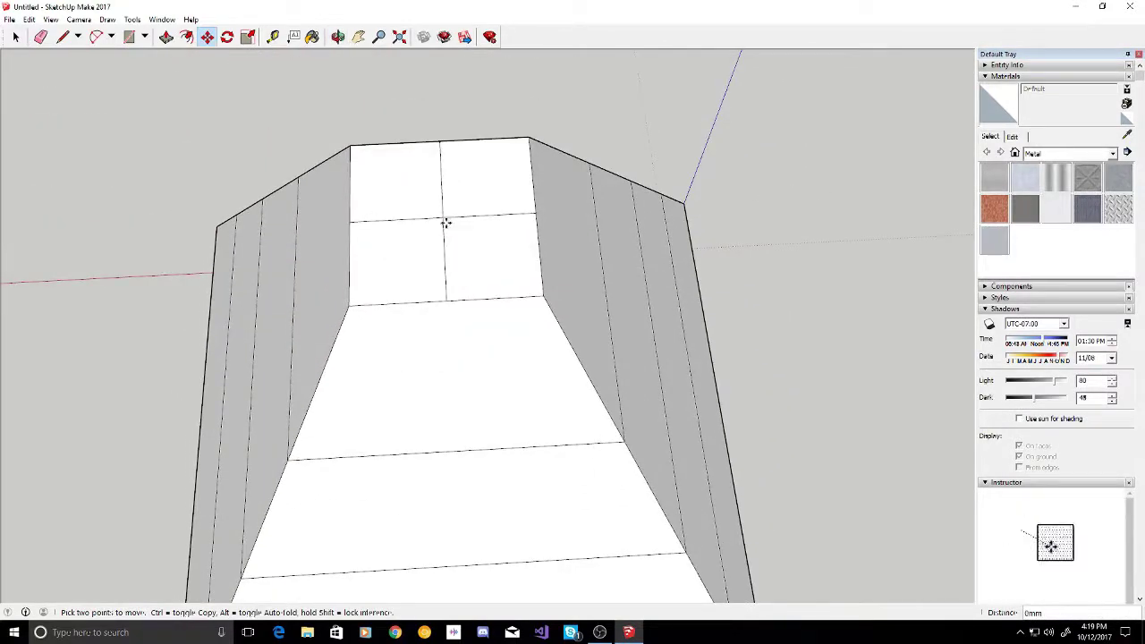
middle_click_drag(439, 212, 439, 72)
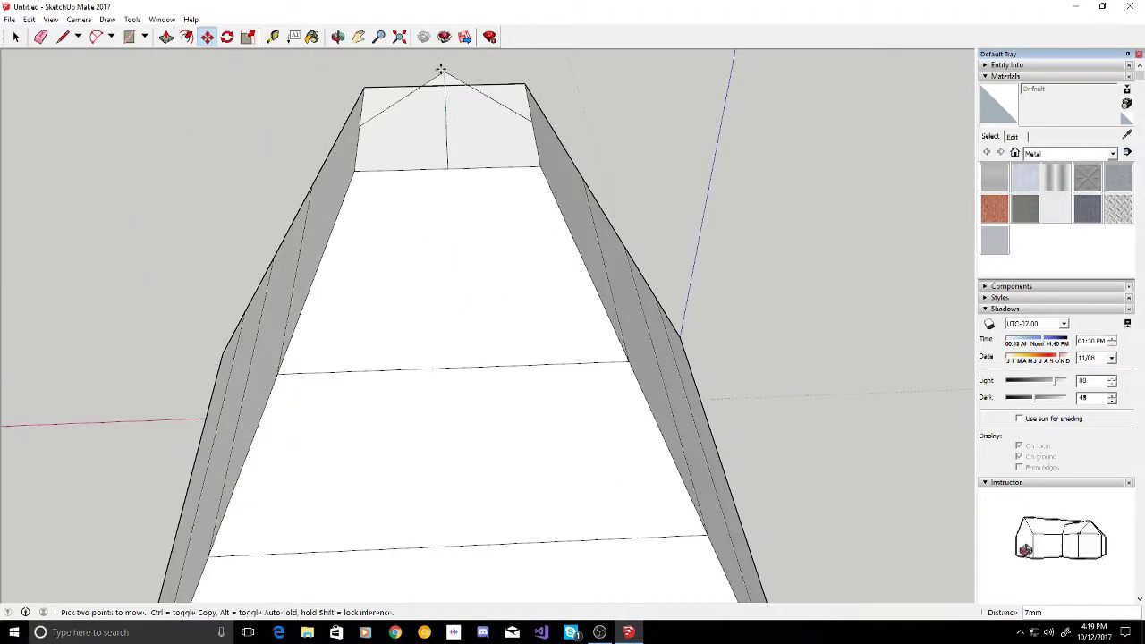
left_click(445, 133)
middle_click_drag(448, 283, 462, 187)
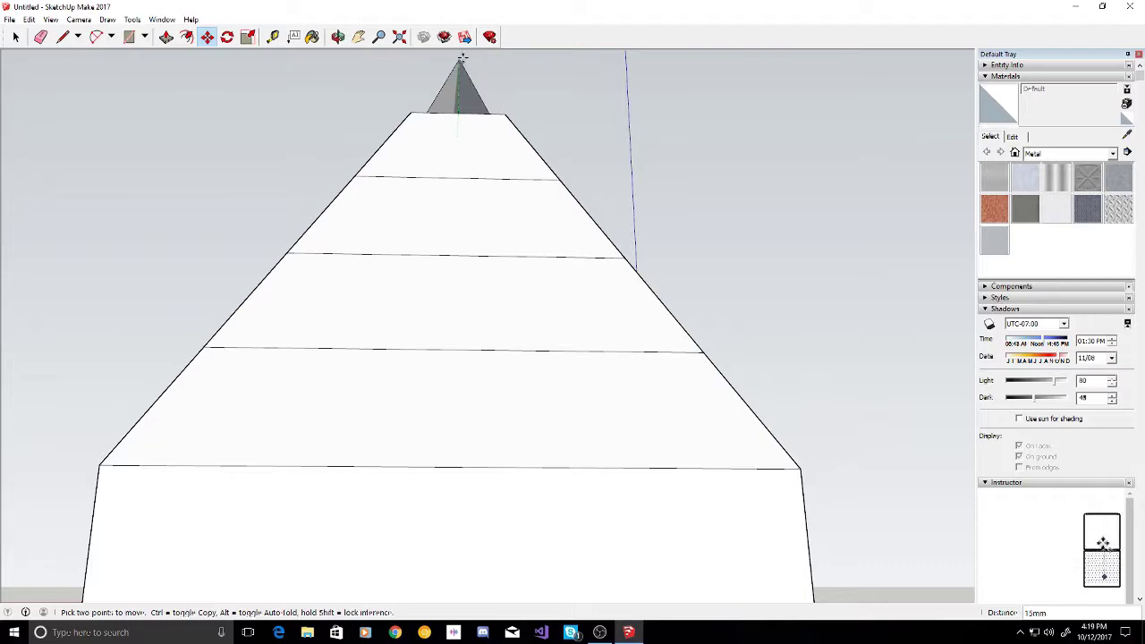
middle_click_drag(453, 64, 405, 95)
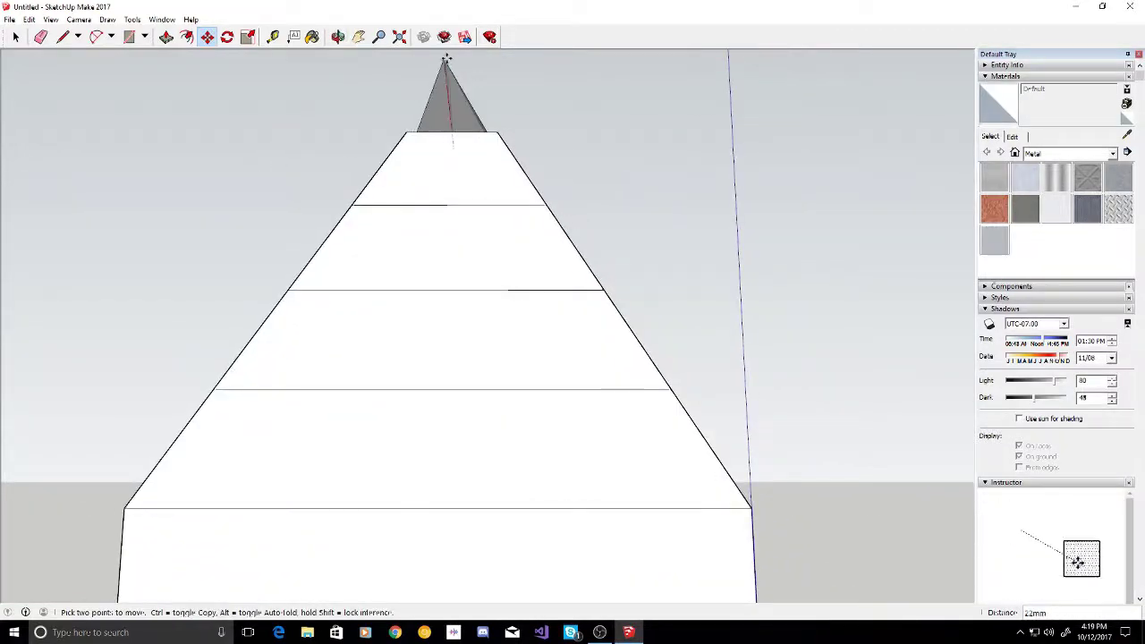
middle_click_drag(454, 58, 450, 280)
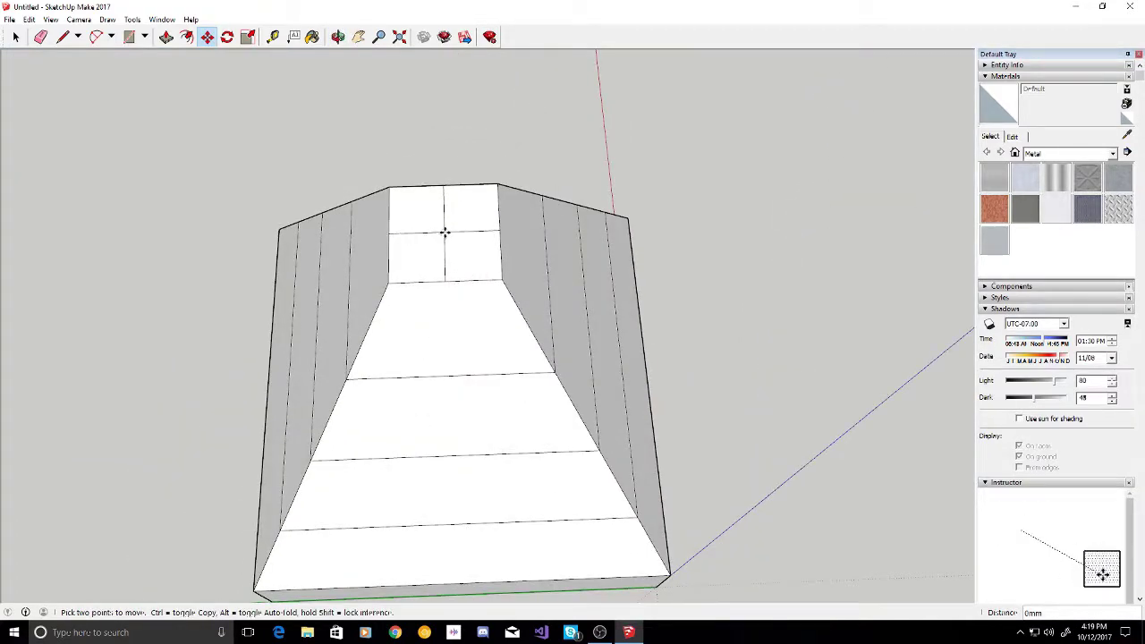
middle_click_drag(444, 231, 514, 97)
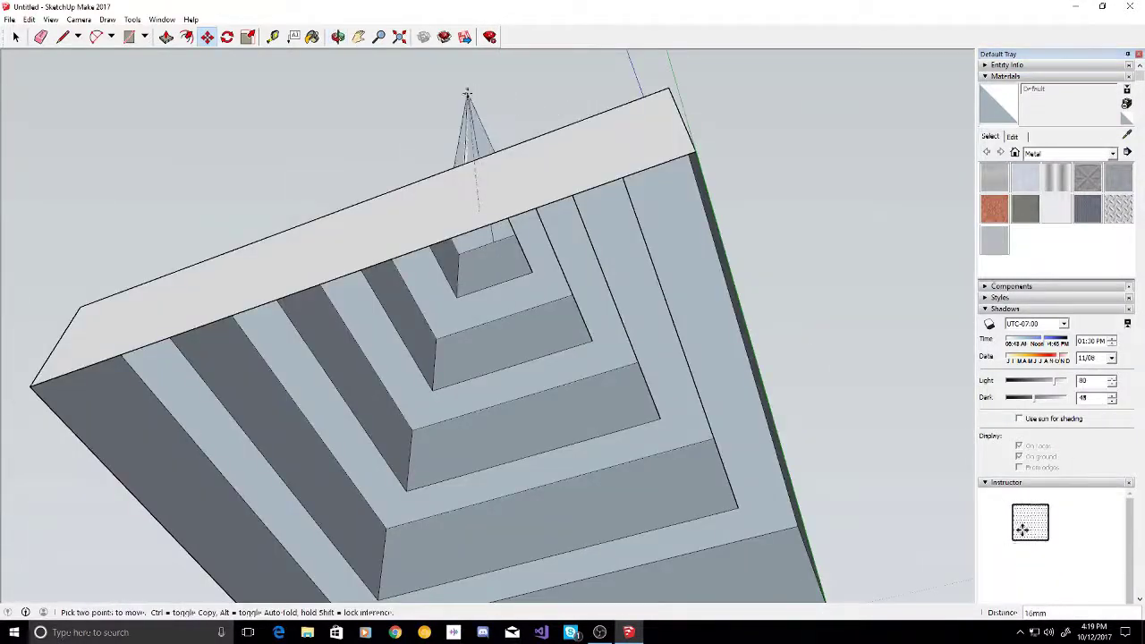
middle_click_drag(464, 146, 432, 381)
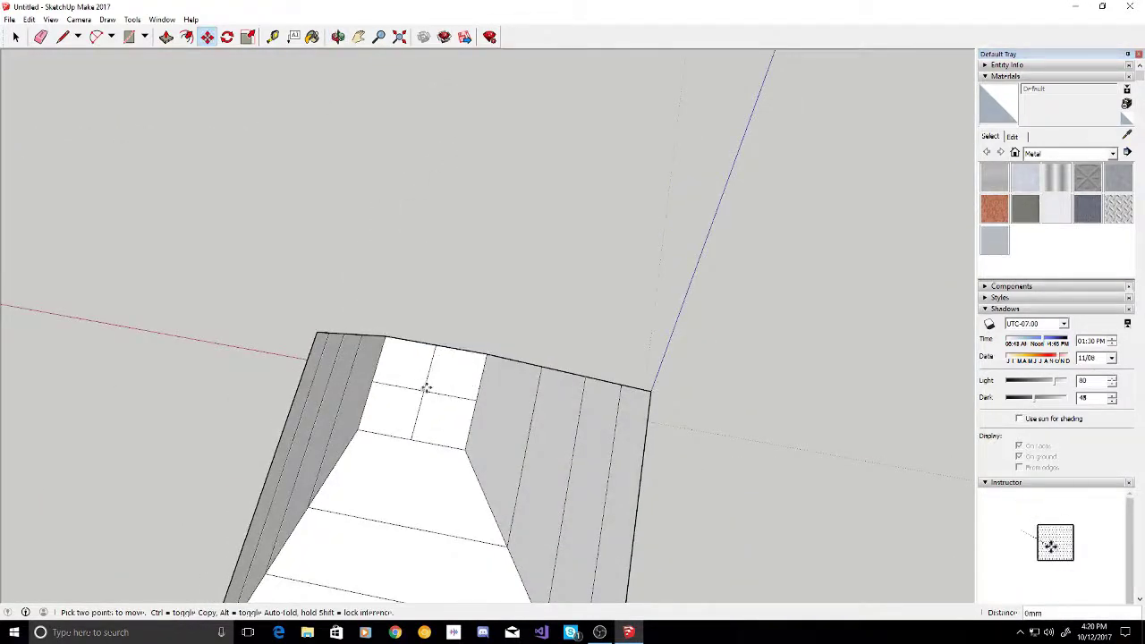
left_click(426, 388)
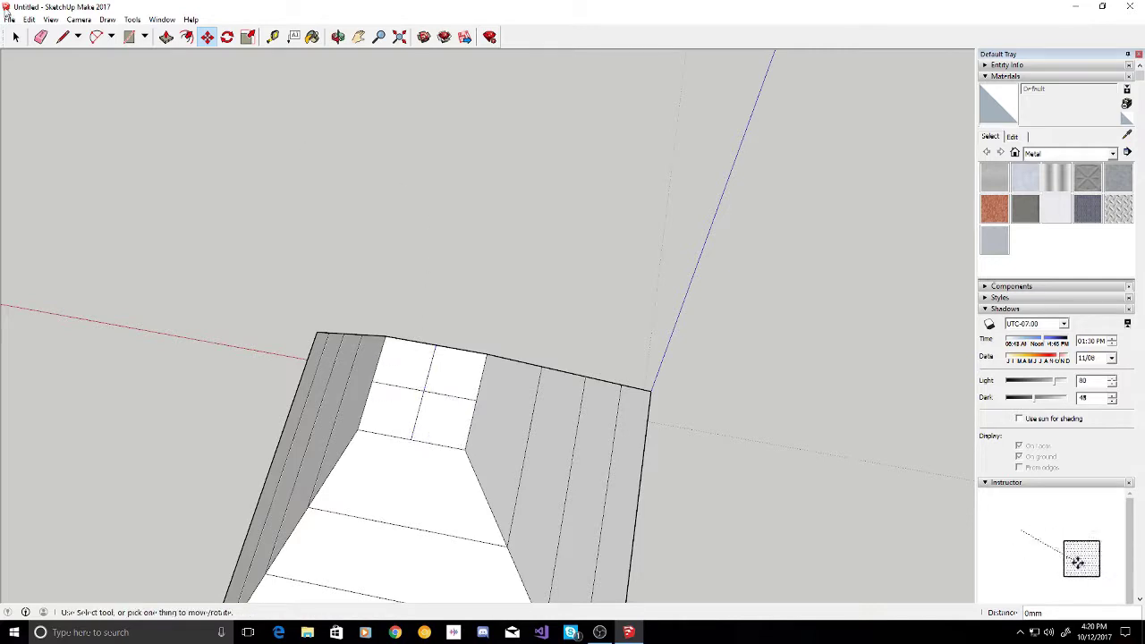
Erase the two crossing lines from the pyramid's top face
left_click(40, 37)
middle_click_drag(396, 424, 483, 490)
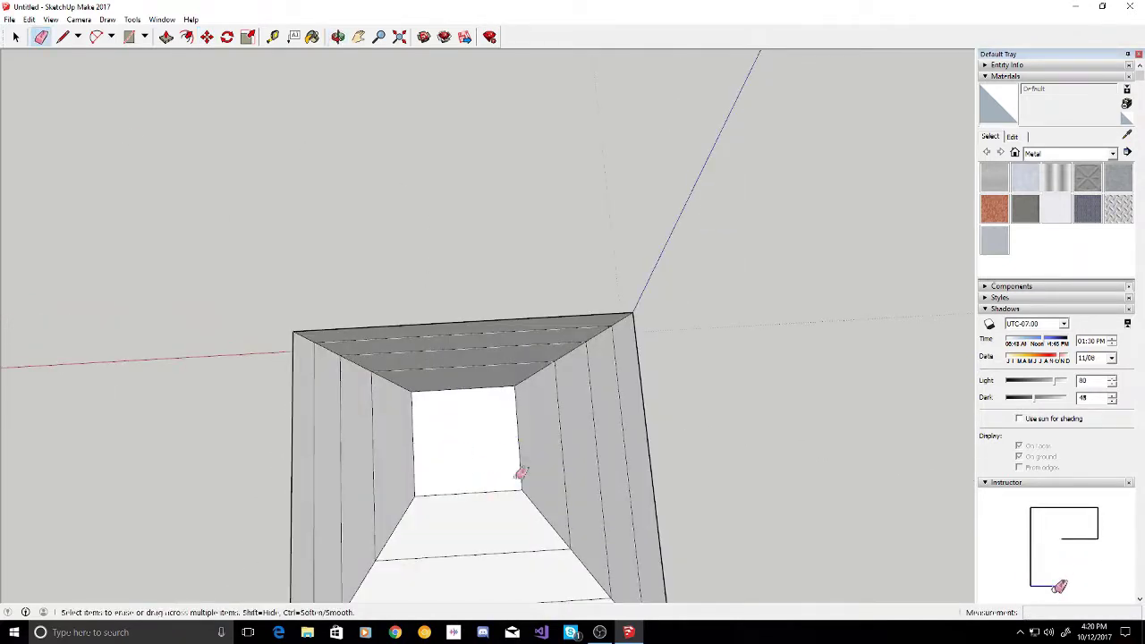
mouse_move(559, 479)
middle_mouse_down()
mouse_move(386, 271)
mouse_move(355, 386)
mouse_move(360, 429)
mouse_move(615, 313)
mouse_move(439, 363)
mouse_move(582, 401)
mouse_move(516, 232)
mouse_move(541, 312)
mouse_move(603, 353)
mouse_move(542, 301)
mouse_move(794, 260)
middle_mouse_up()
scroll(580, 295, "up", 3)
scroll(579, 295, "up", 2)
scroll(572, 295, "down", 6)
middle_click_drag(573, 294, 651, 327)
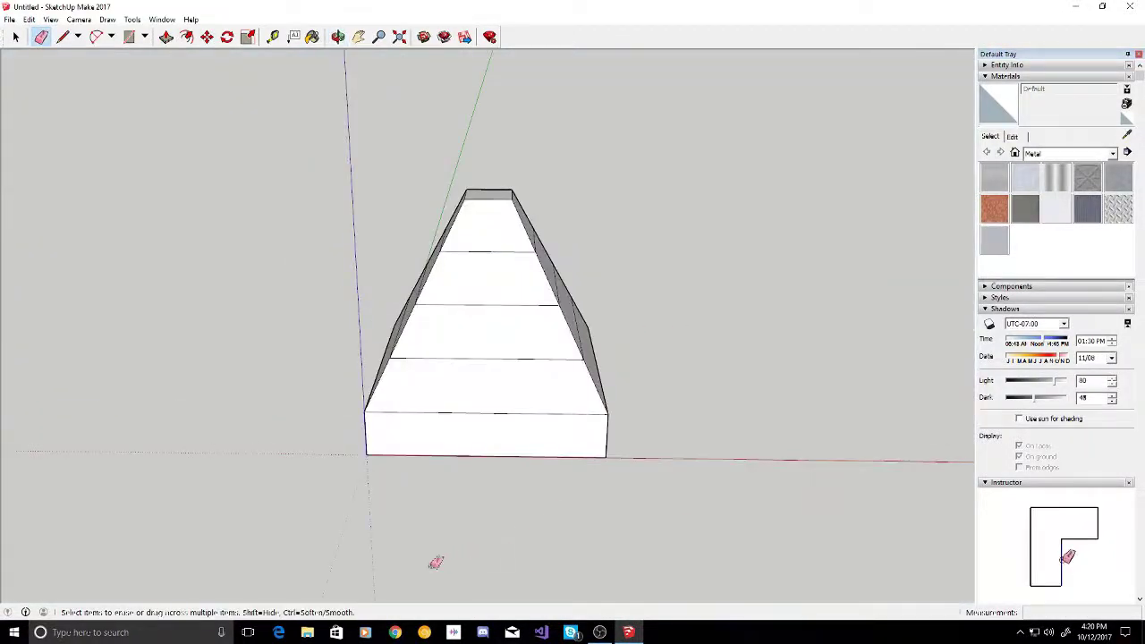